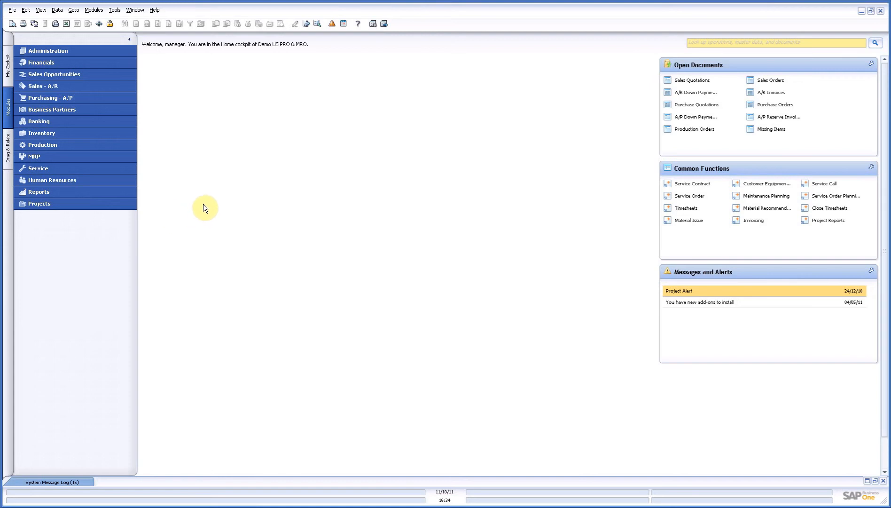
- Create a new record in Project Master Data with the project name Project Madrid
click(84, 203)
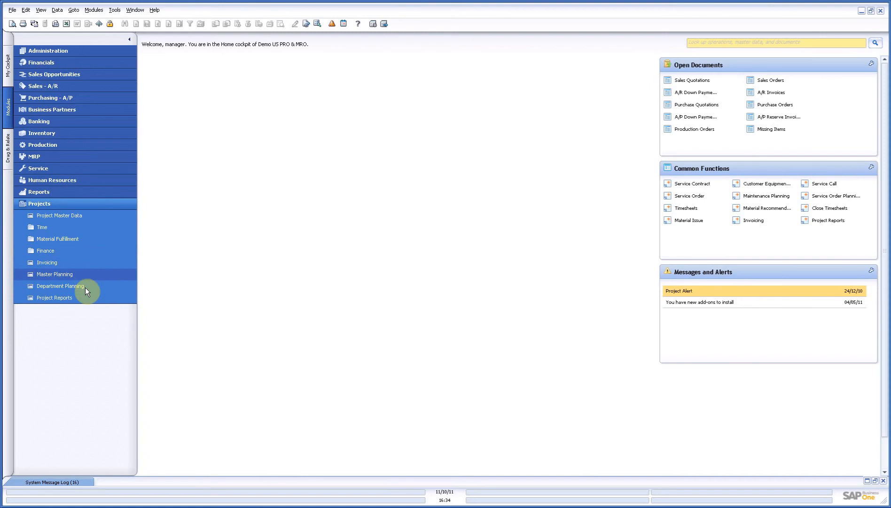
click(86, 215)
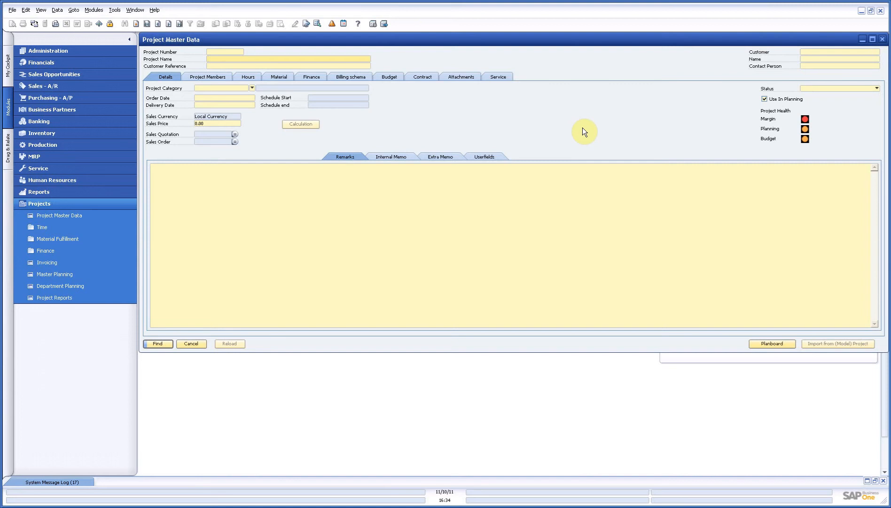
click(135, 24)
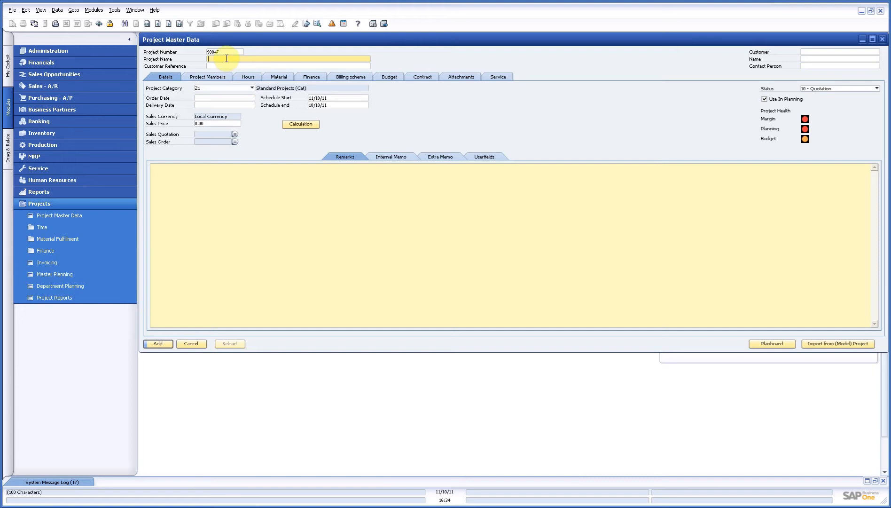
text(Project Madrid)
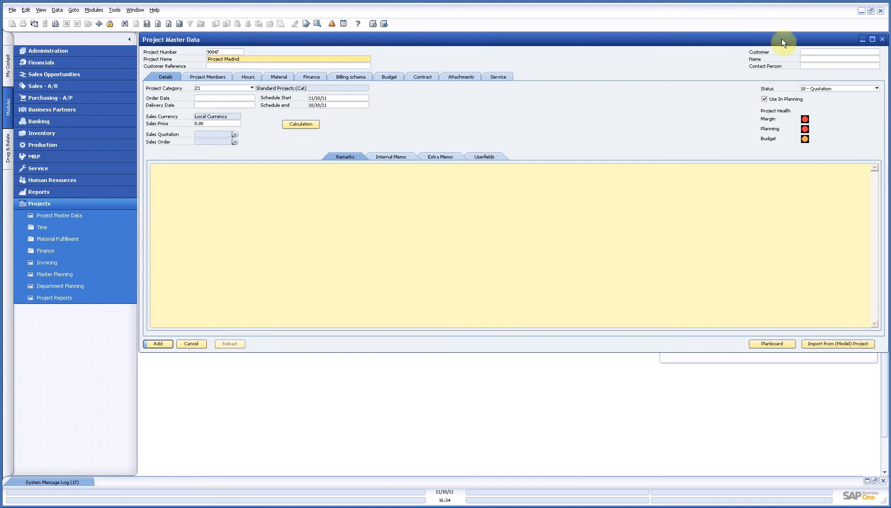
- Assign ABC Airtrips from the business partner list as the project's customer
click(875, 52)
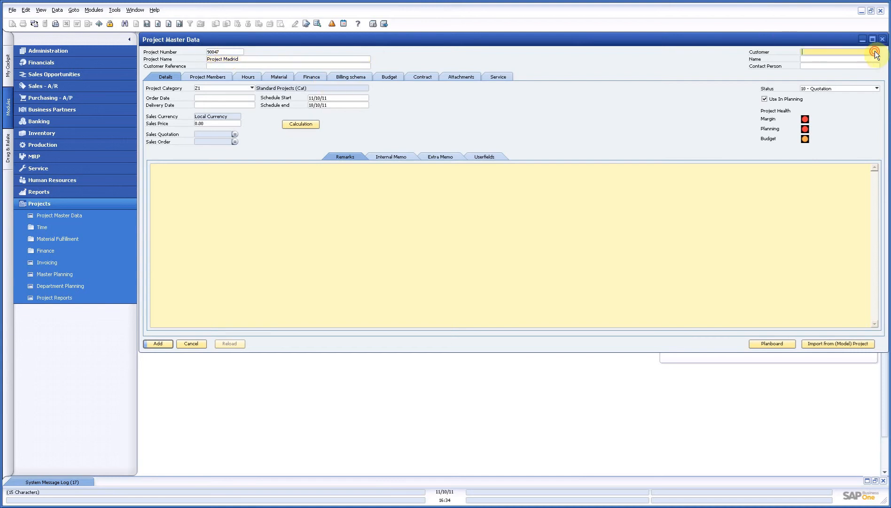
click(877, 52)
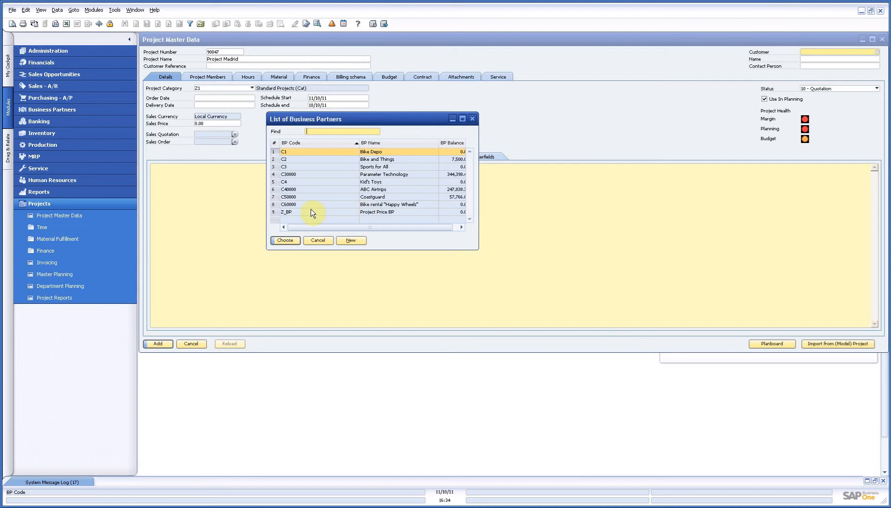
click(304, 188)
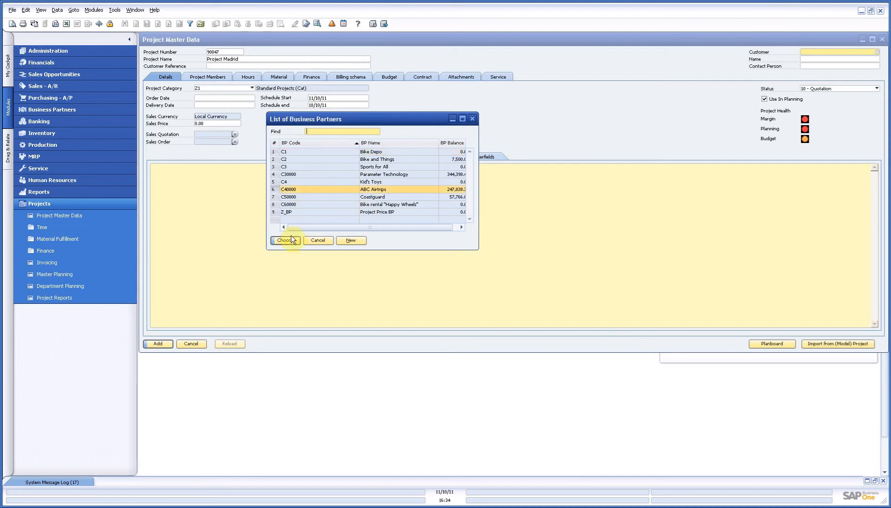
key(Return)
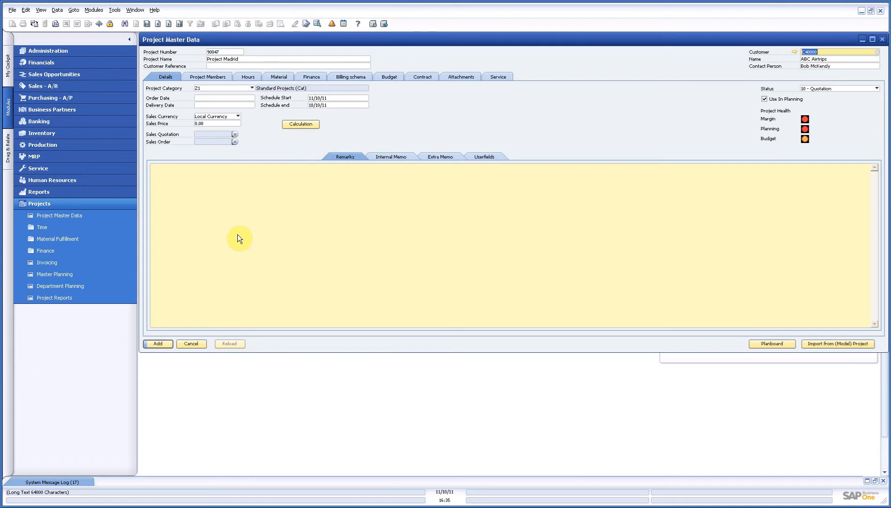
- Set the project's ship-to to Shipping Address and pick its bill-to address among the project member settings
click(203, 76)
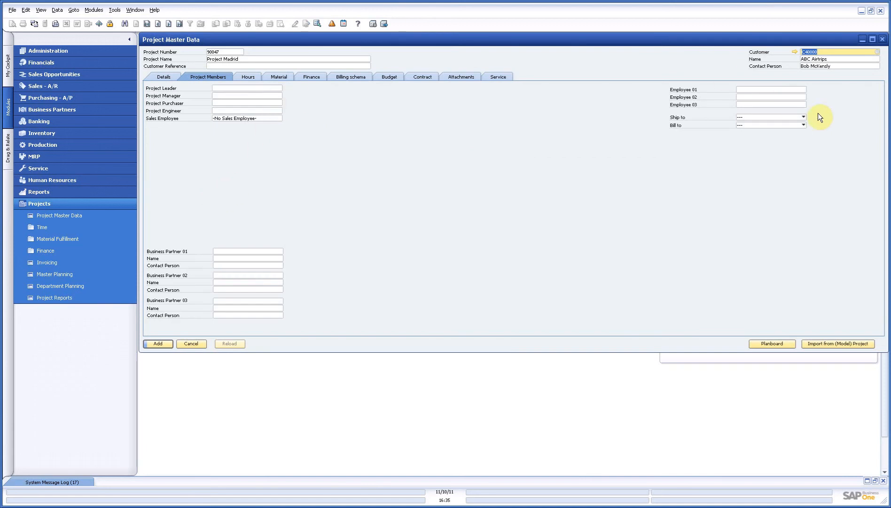
click(802, 117)
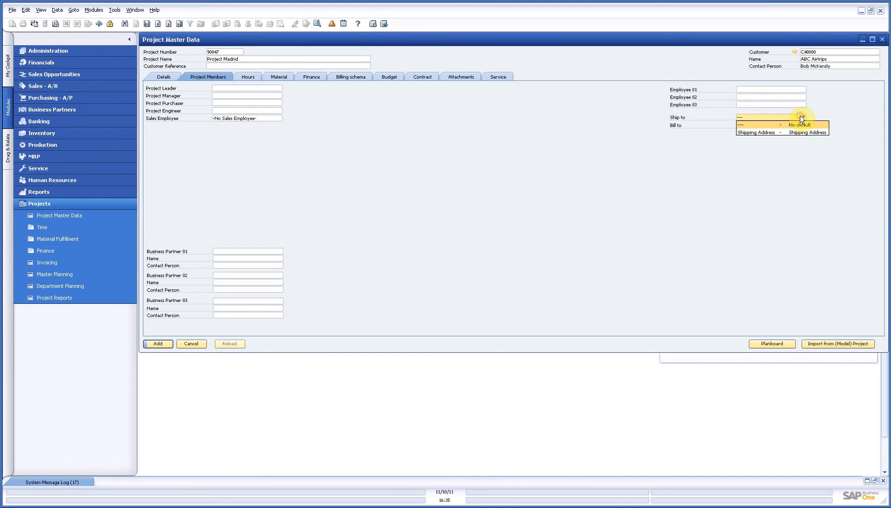
click(800, 134)
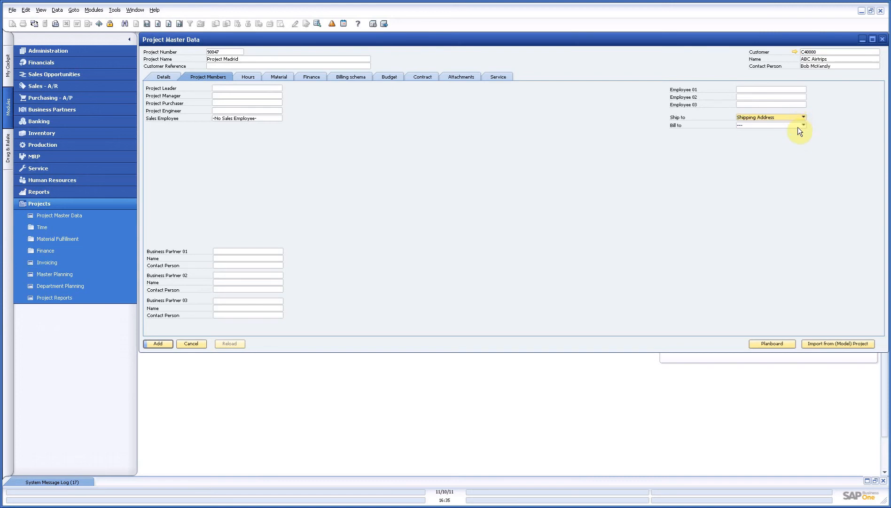
click(802, 125)
click(797, 151)
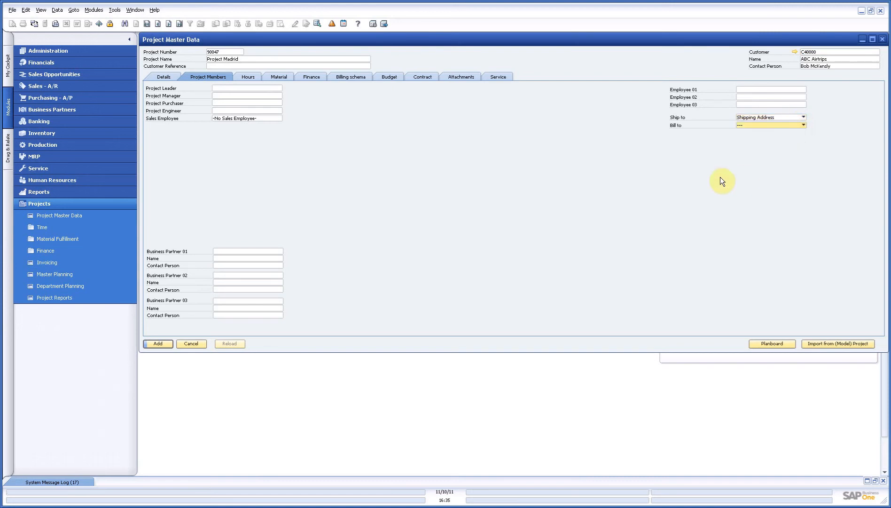
click(804, 125)
click(797, 145)
- Start an import from a model project for the Project Madrid hours and choose Project Panama as the model
click(246, 77)
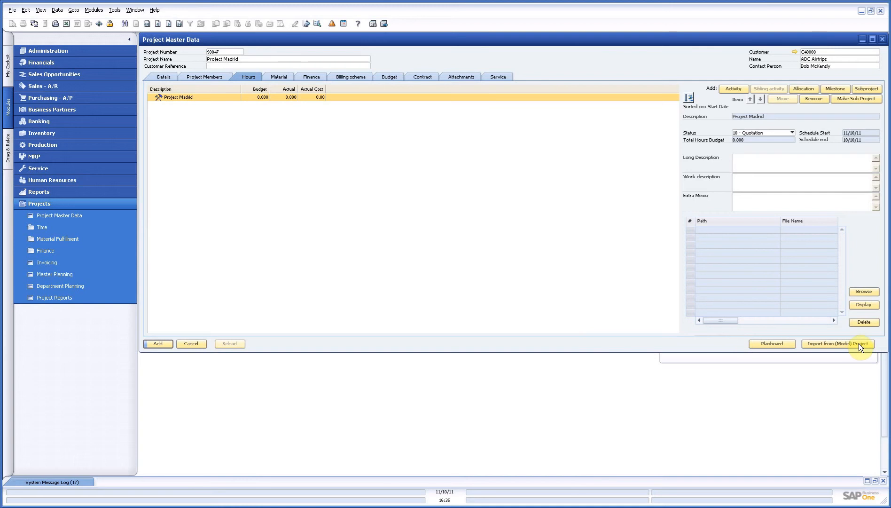
click(829, 344)
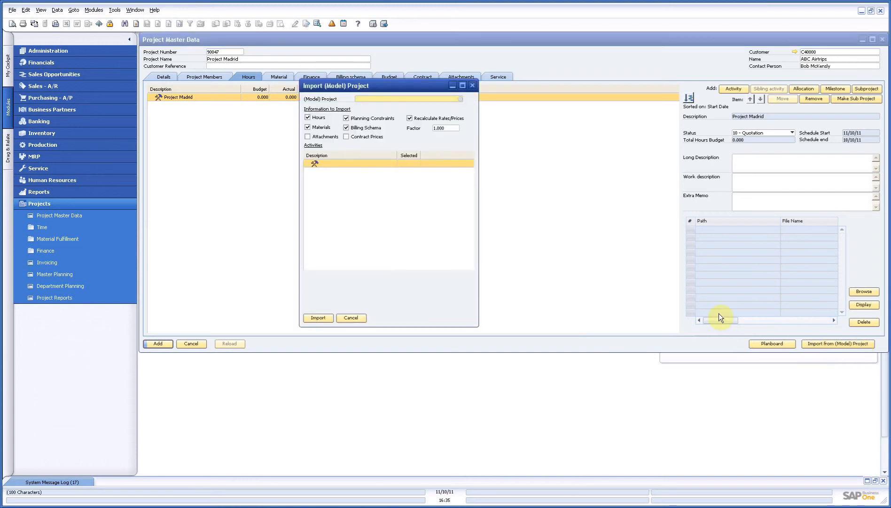
click(459, 98)
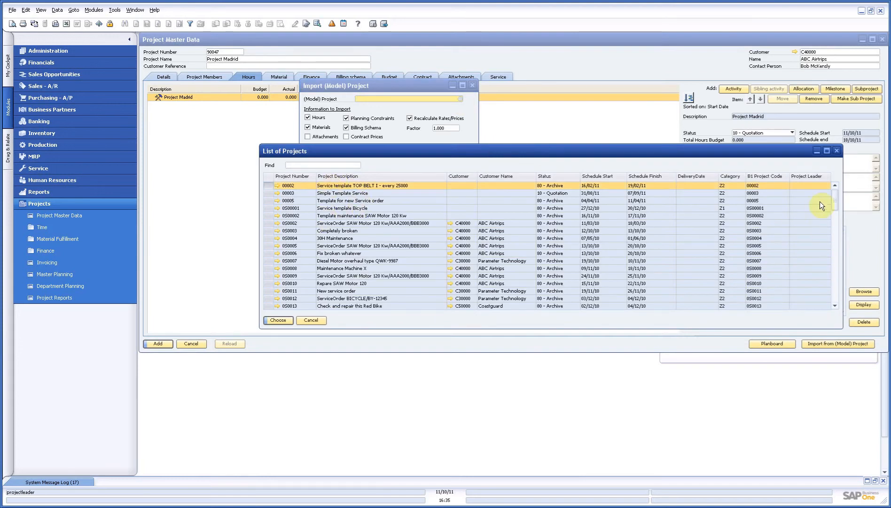
drag(835, 195, 835, 309)
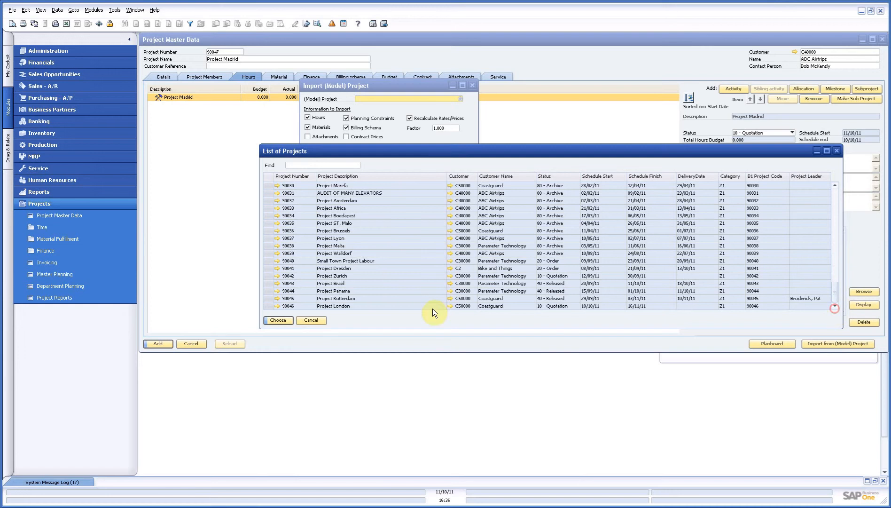
click(341, 291)
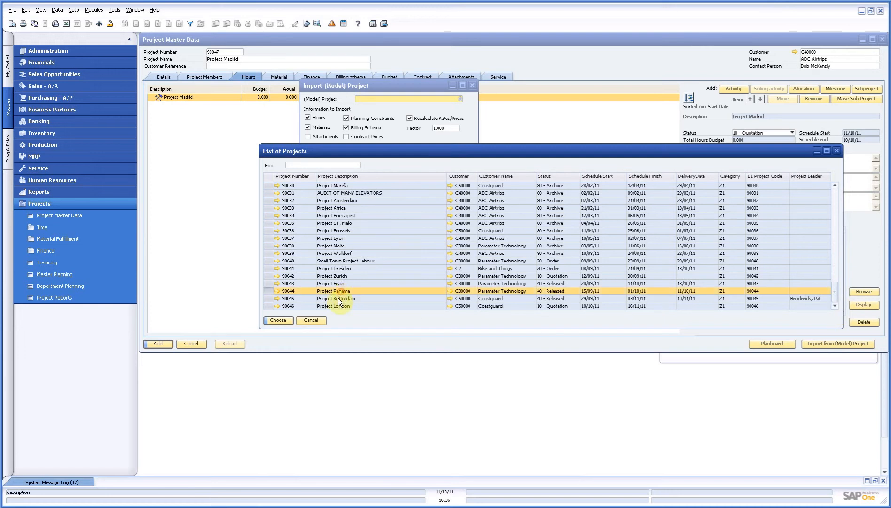
click(279, 319)
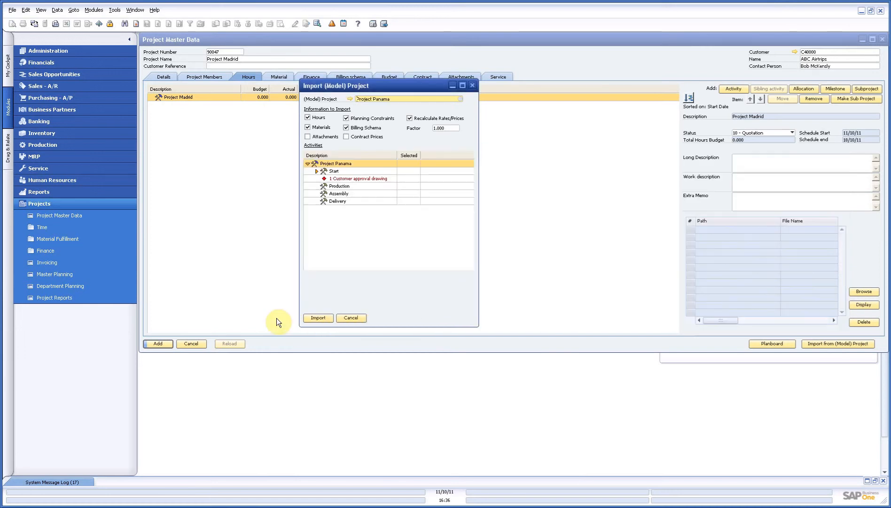
- Expand the Start and Engineering activities of Project Panama and mark the whole project for import
click(315, 172)
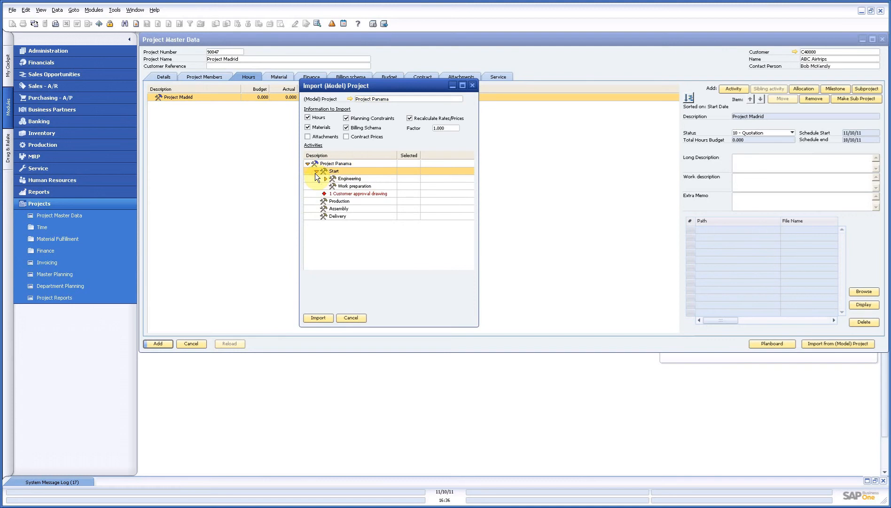
click(326, 179)
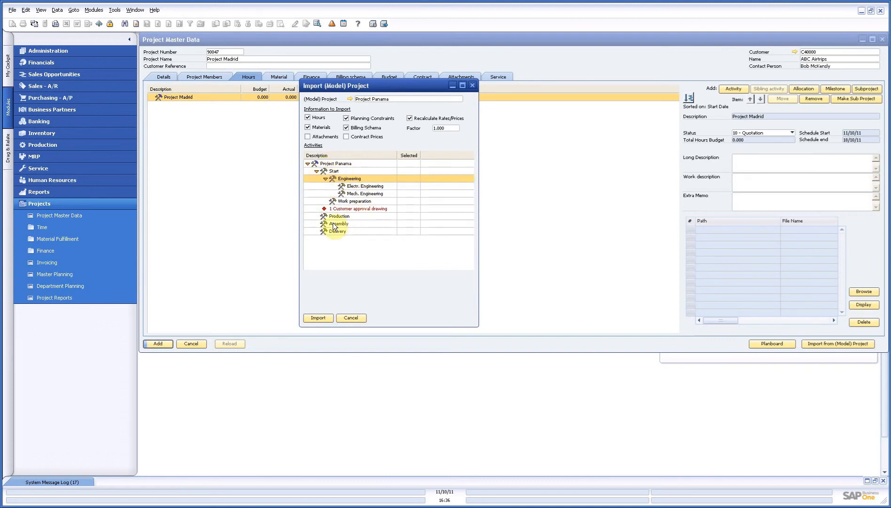
click(409, 163)
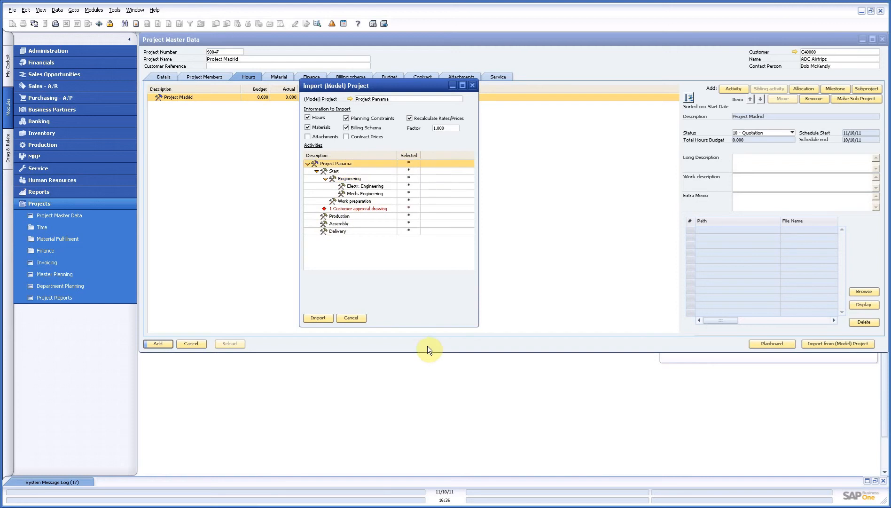
- Try deselecting individual activities such as Delivery, Customer approval drawing and Electr. Engineering, and reselect all of Project Panama
click(408, 231)
click(411, 208)
click(413, 186)
click(415, 170)
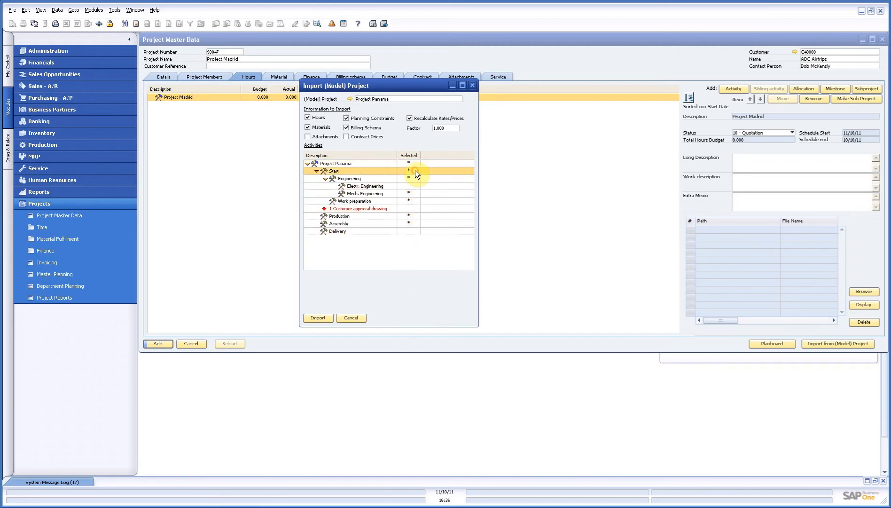
click(416, 161)
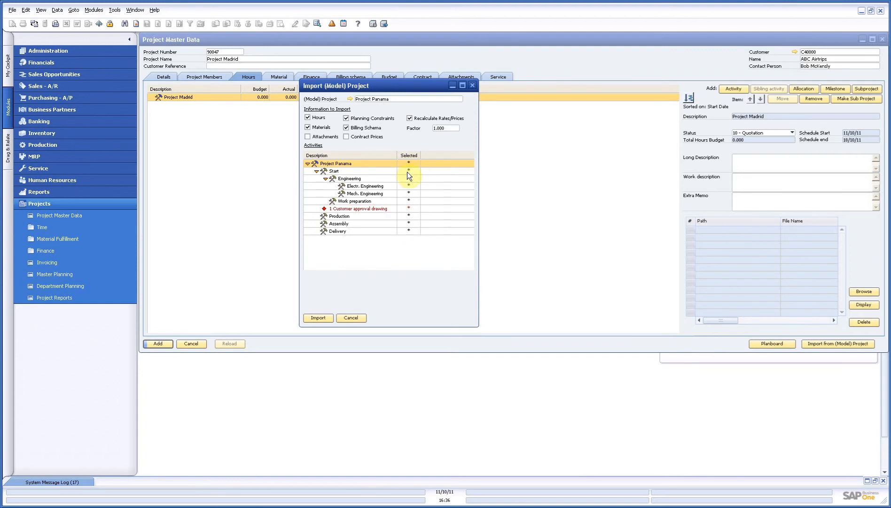
- Import the selected Project Panama activities without materials and expand the complete Project Madrid hours tree
click(308, 127)
click(318, 318)
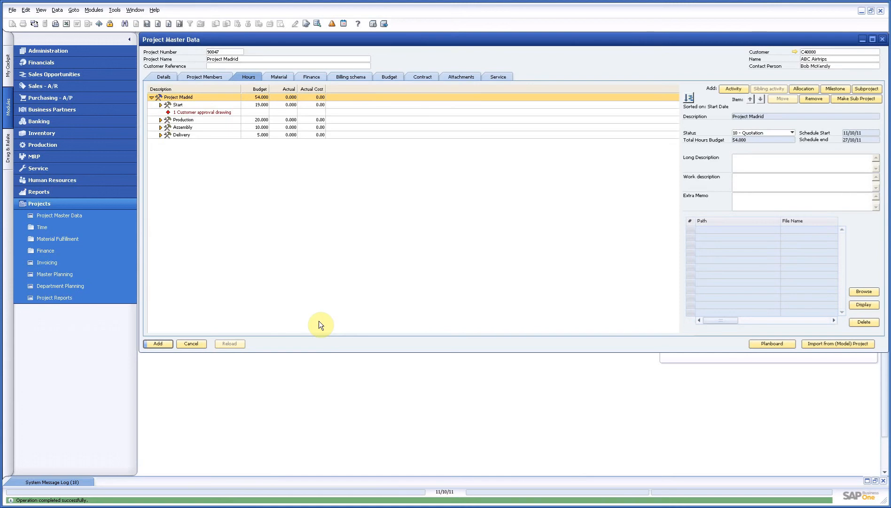
double_click(188, 97)
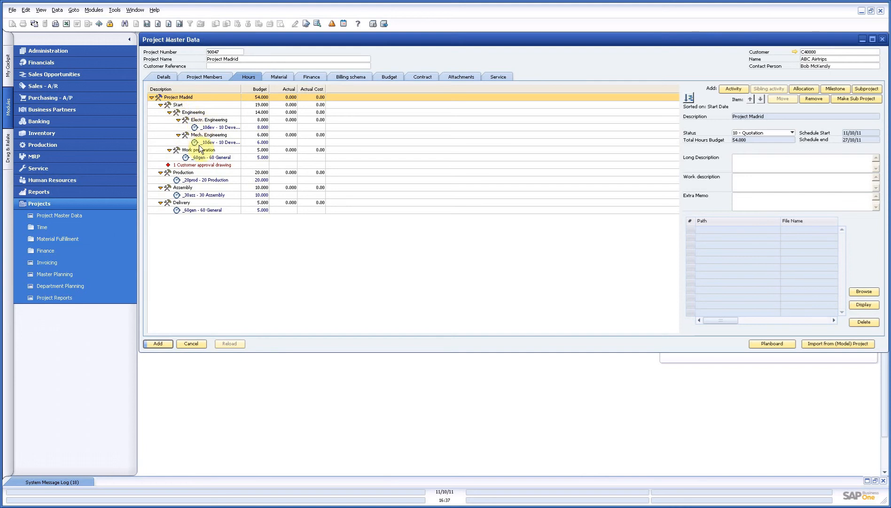
- Set the hours budget of the Development & Design allocations to 24 for Electr. Engineering and 35 for Mech. Engineering
click(212, 127)
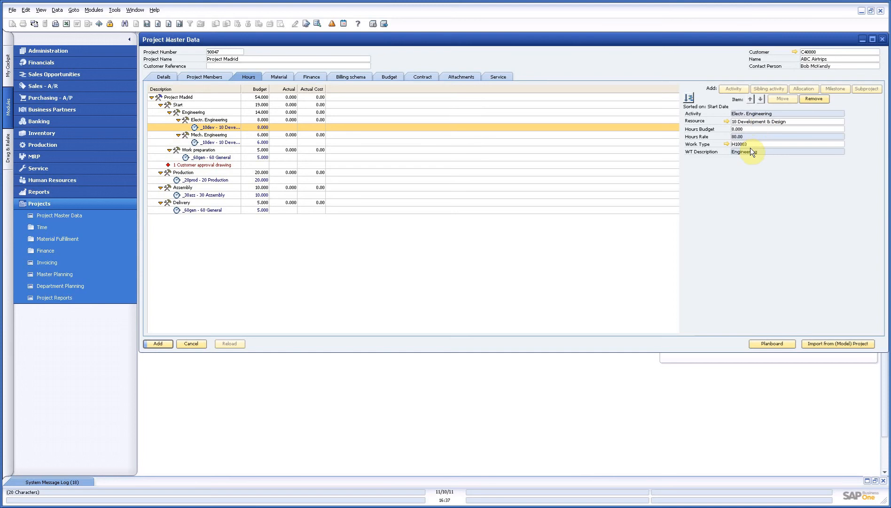
click(747, 129)
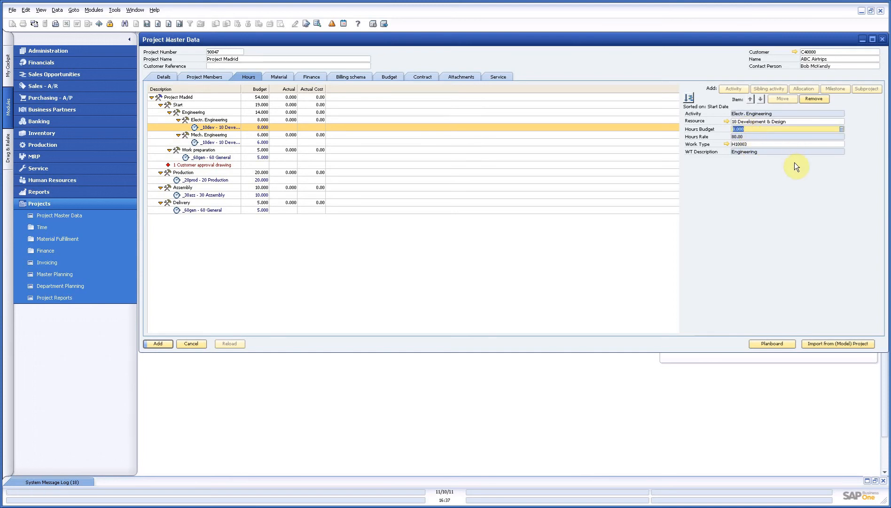
text(24)
click(252, 143)
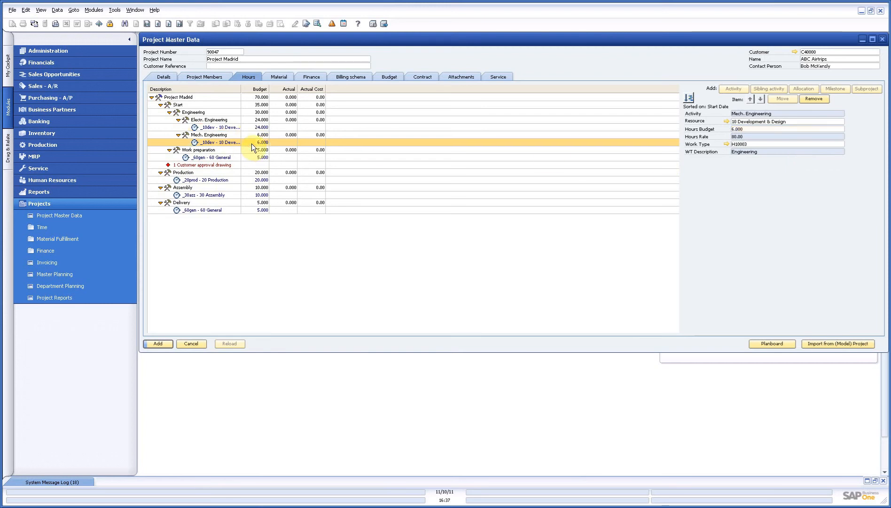
click(768, 130)
text(35)
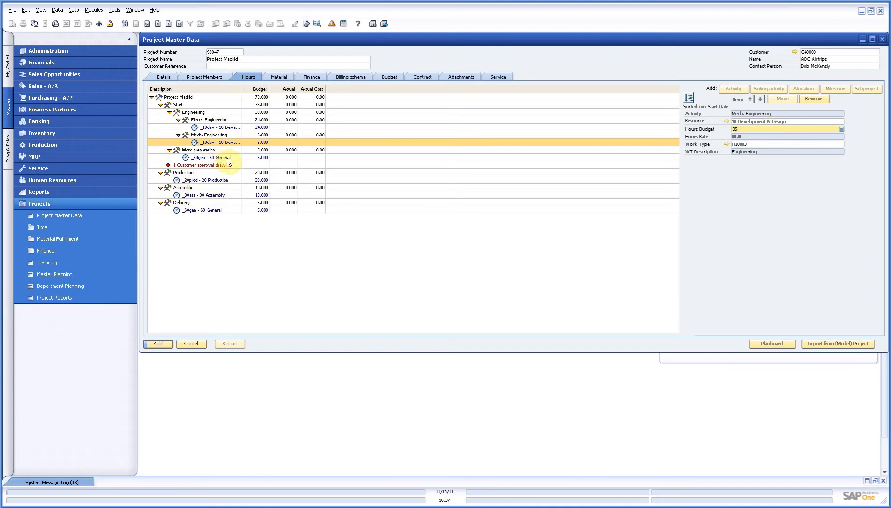
- Set the hours budget to 12 for the Work preparation allocation and 75 for the Production allocation
click(249, 159)
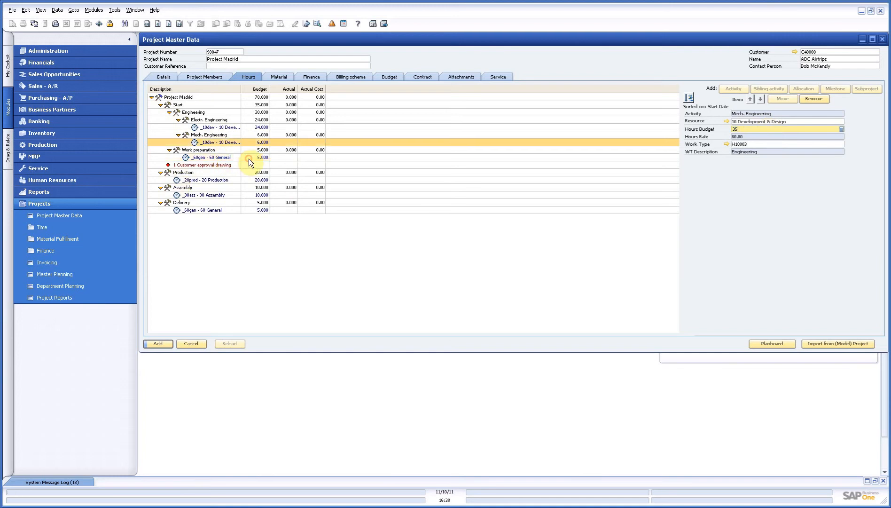
click(736, 128)
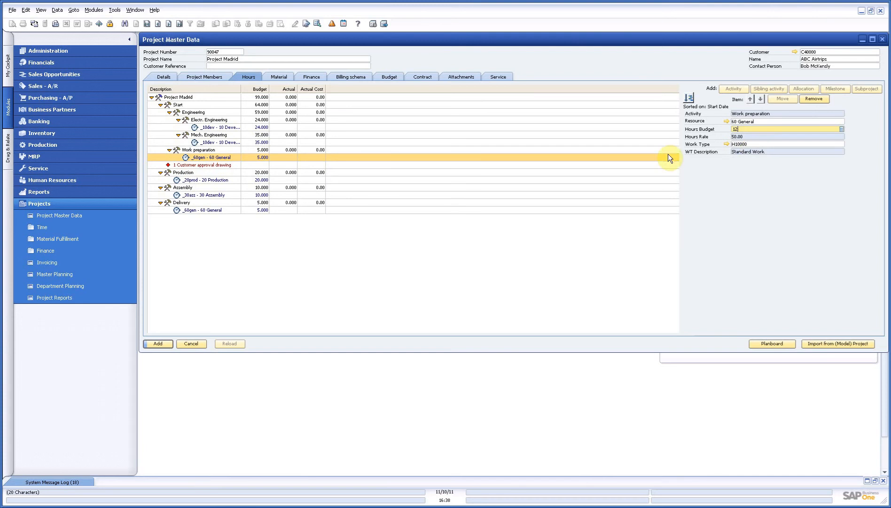
click(253, 181)
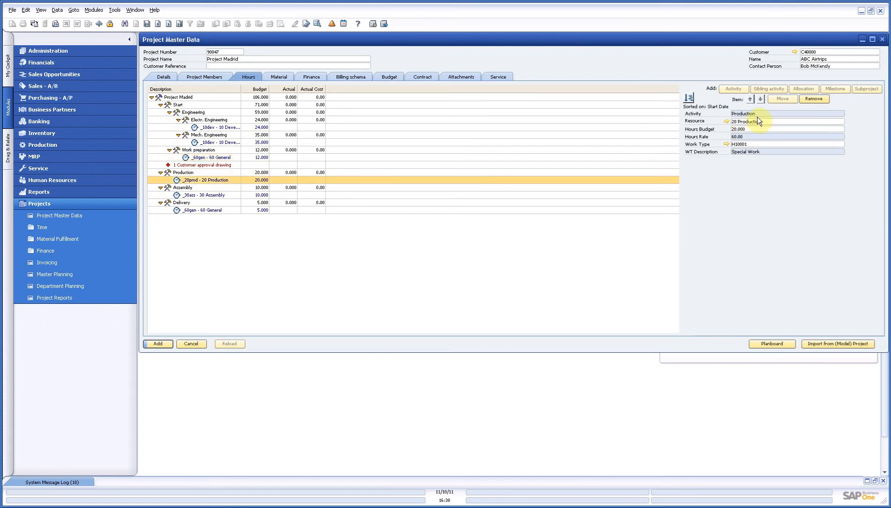
click(757, 128)
text(7)
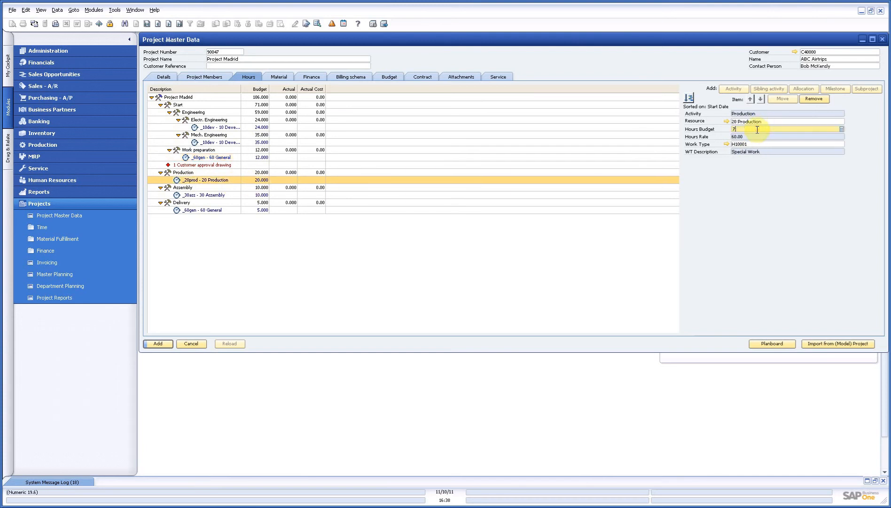
text(5)
- Set the hours budget to 55 for the Assembly allocation and 15 for the Delivery allocation, and add the project
click(268, 194)
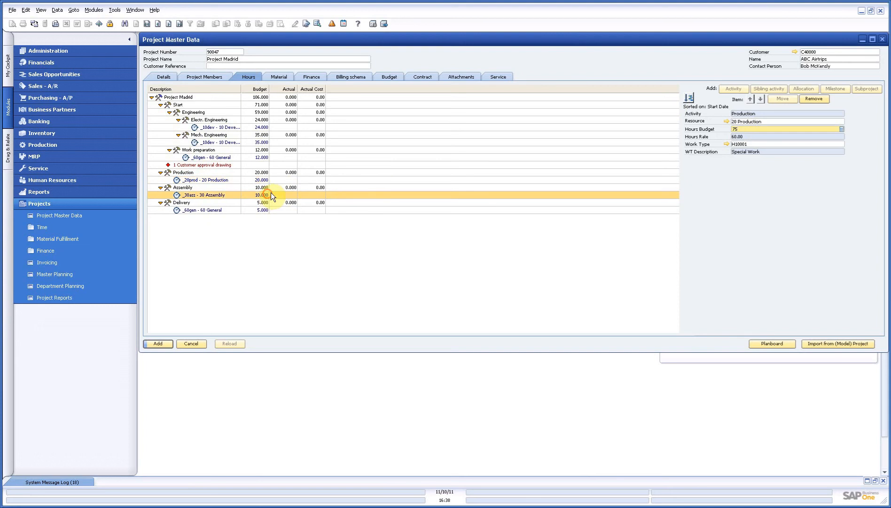
click(748, 128)
text(55)
click(270, 210)
click(811, 129)
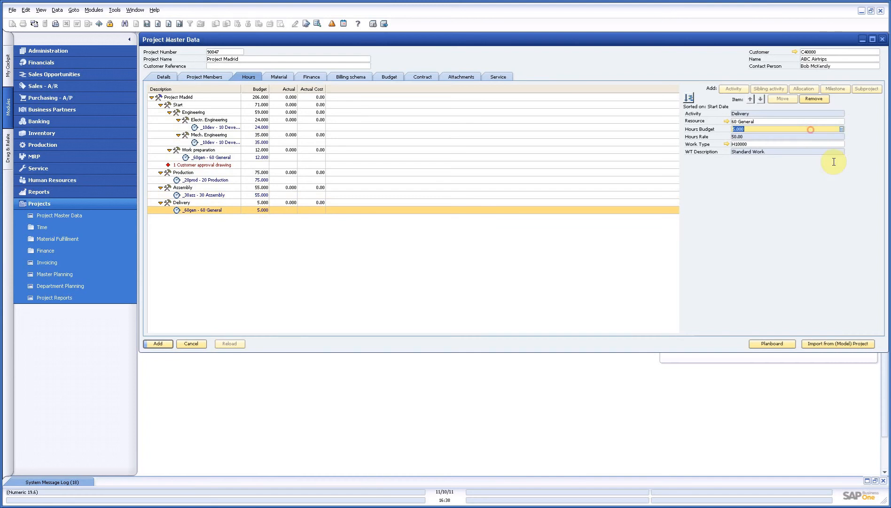
text(15)
click(159, 344)
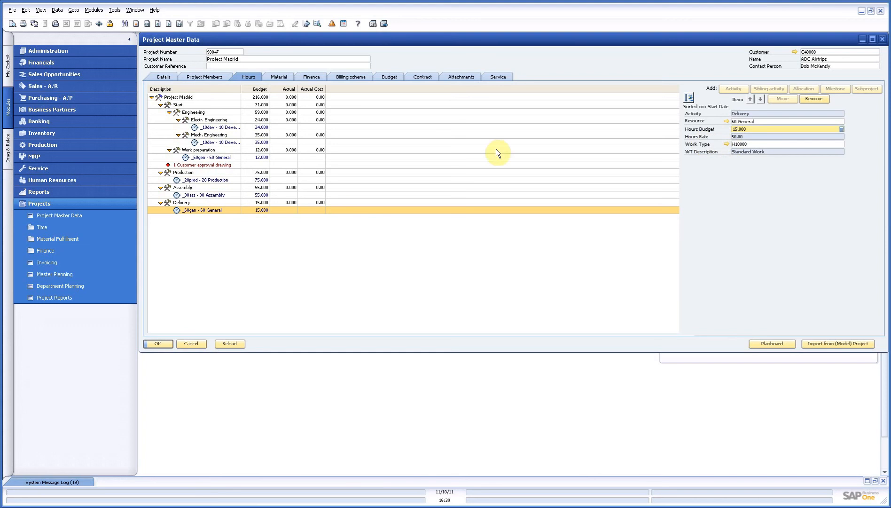
- Review the budget overview of Project Madrid, focusing on the Hours line
click(394, 77)
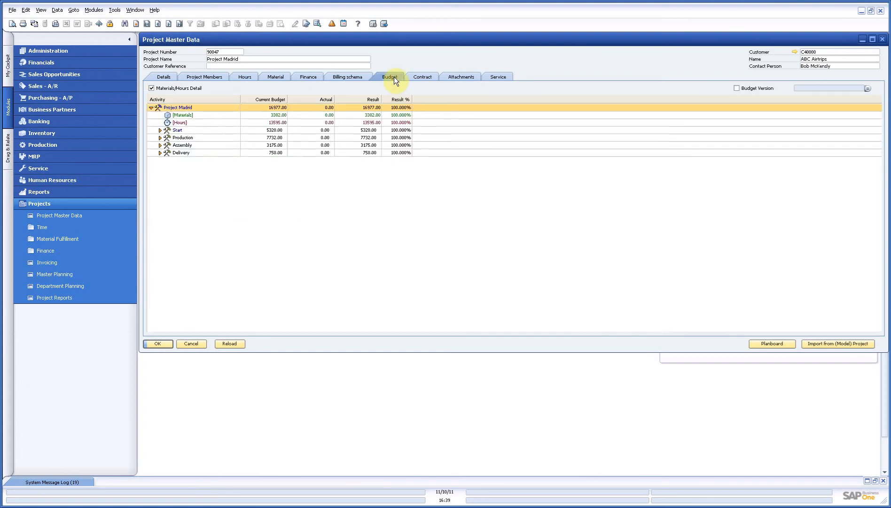
click(278, 122)
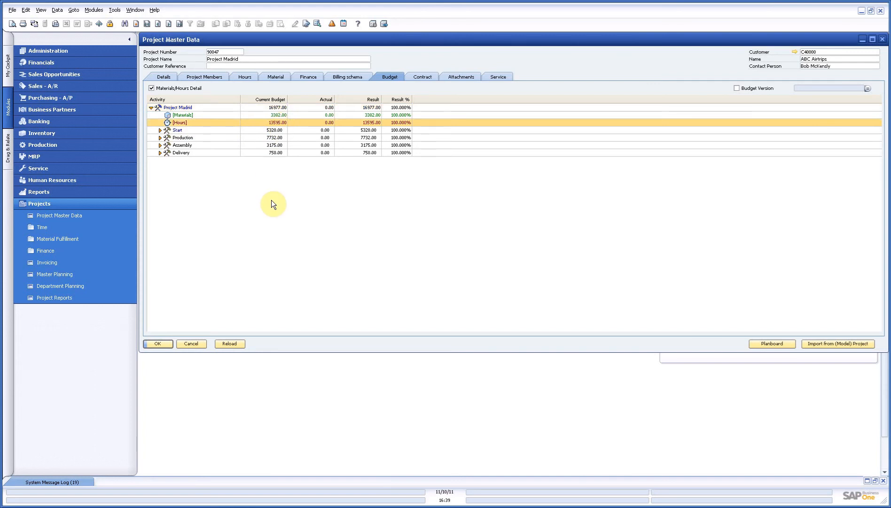
- Expand Start and Engineering in the hours tree and examine the details of Electr. Engineering, Delivery and the Customer approval drawing milestone
click(245, 77)
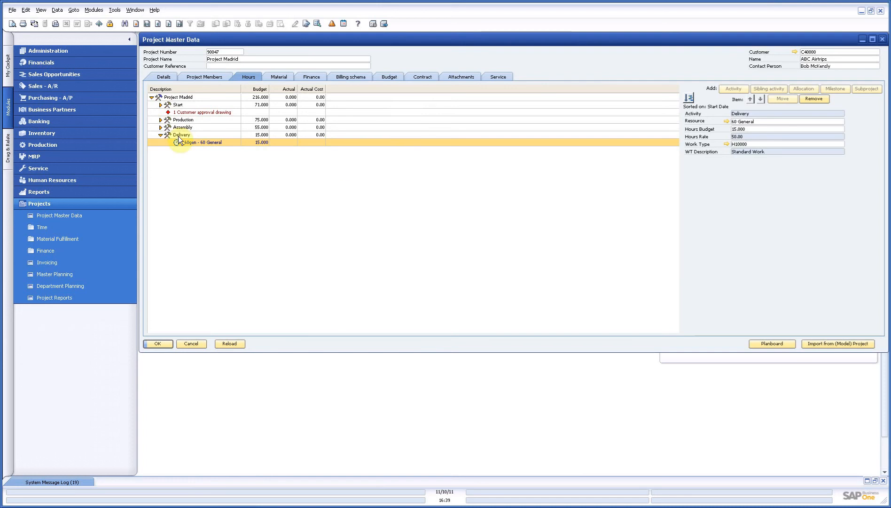
click(162, 106)
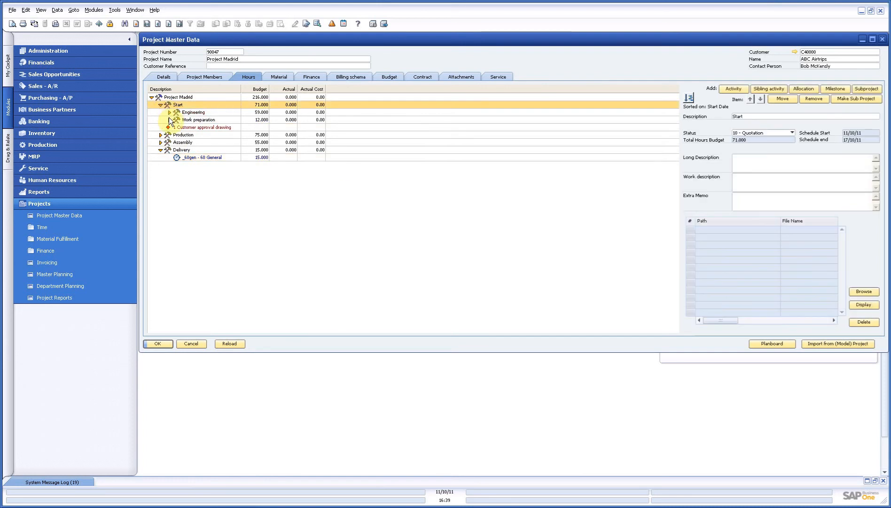
click(169, 112)
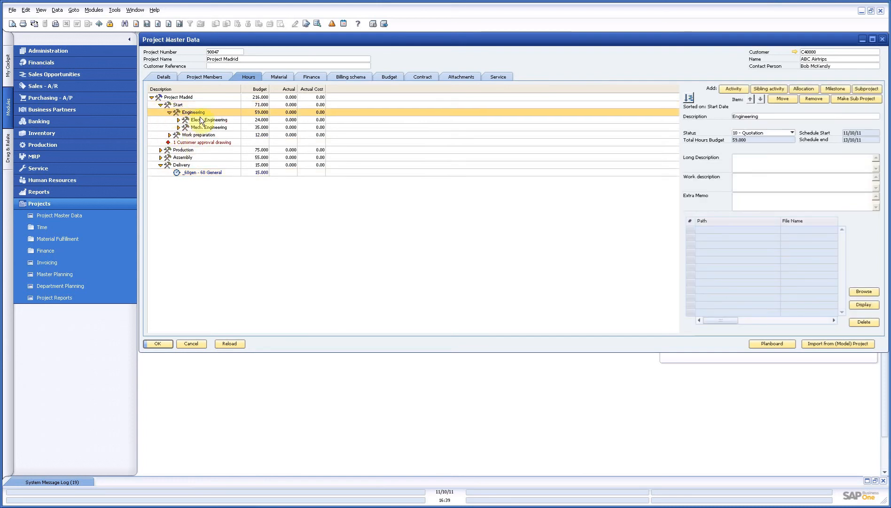
click(201, 120)
click(772, 167)
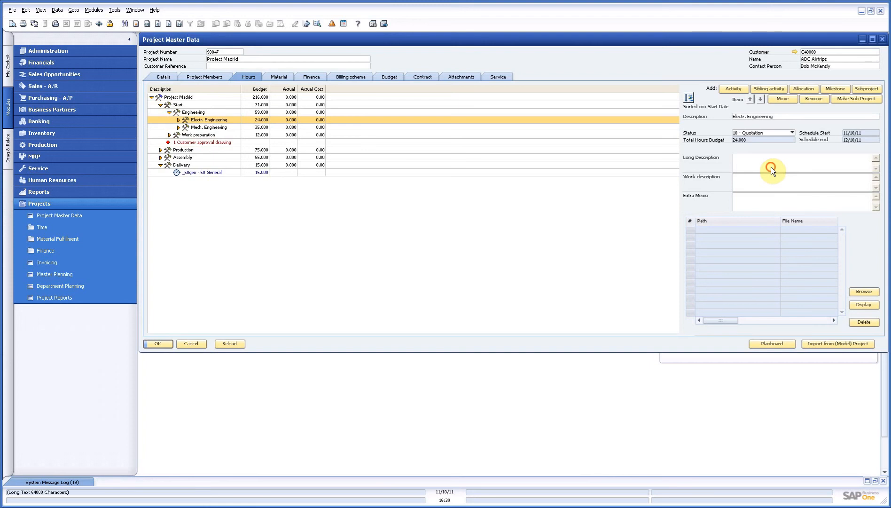
click(772, 186)
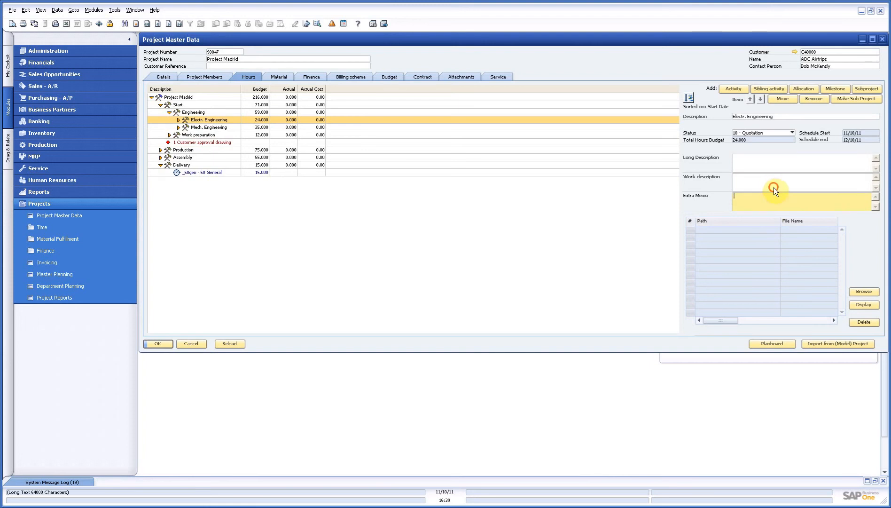
click(770, 169)
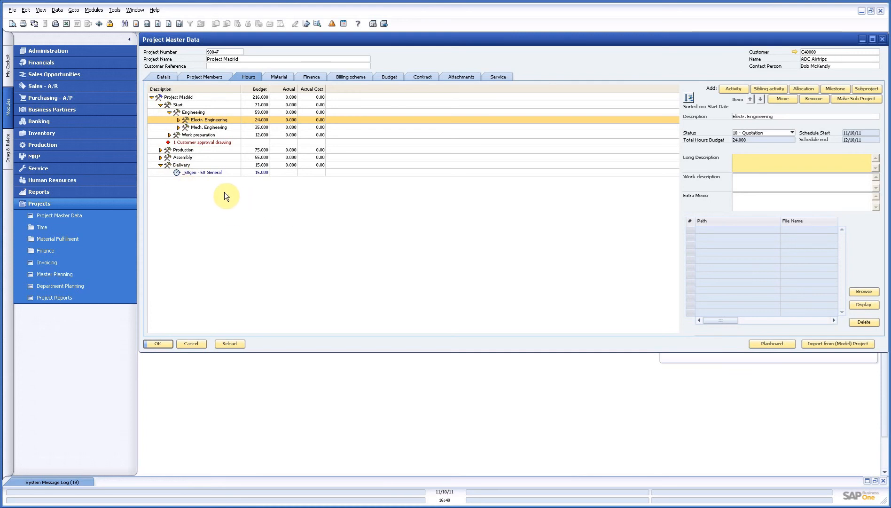
click(184, 164)
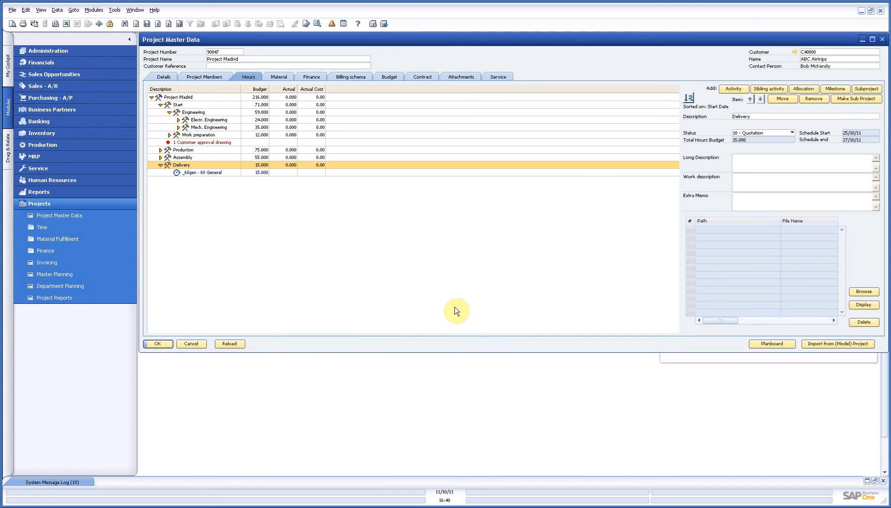
click(205, 142)
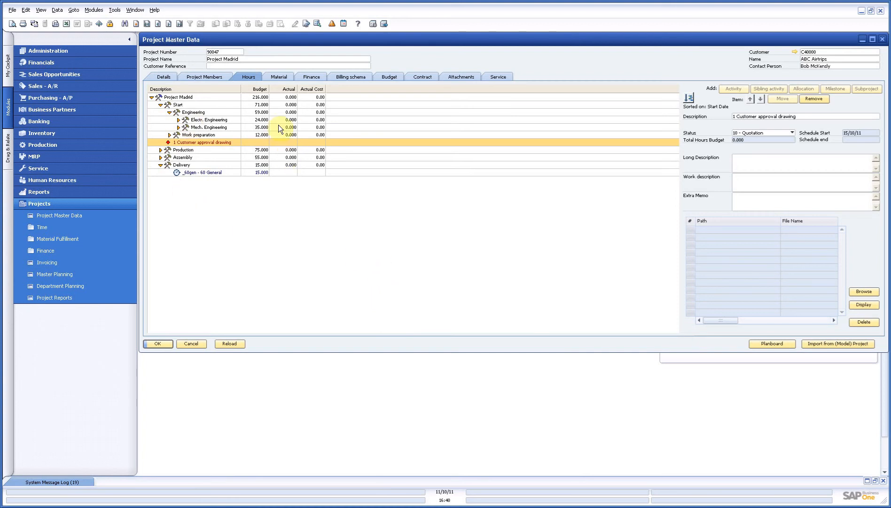
- Show the project's materials in the Bill of Material View and inspect the bill of materials of the BICYCLE item
click(275, 78)
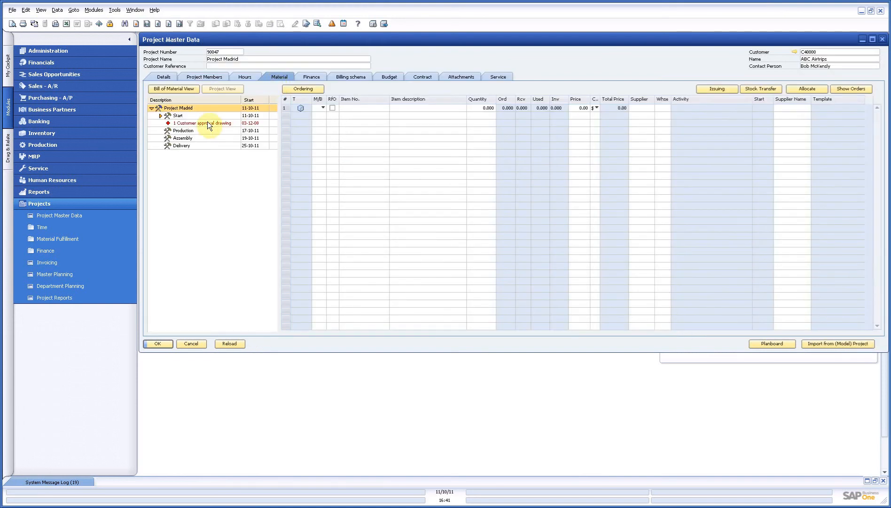
click(163, 89)
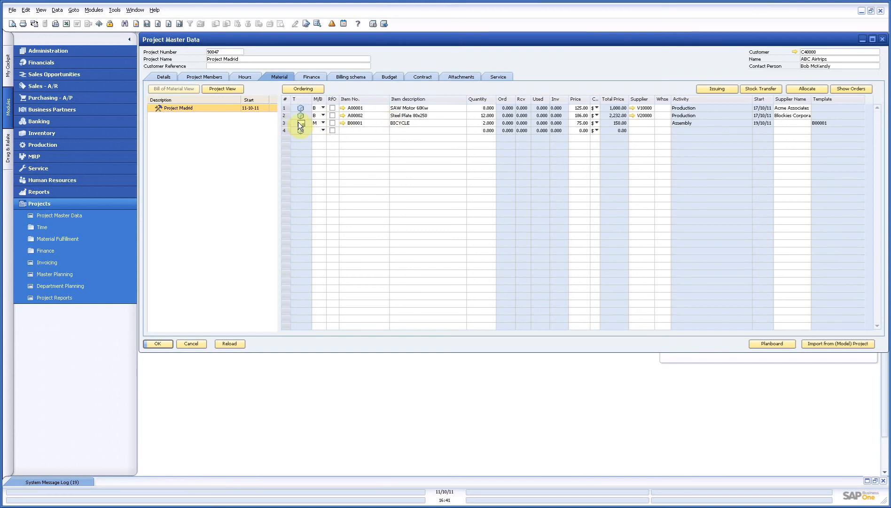
click(343, 122)
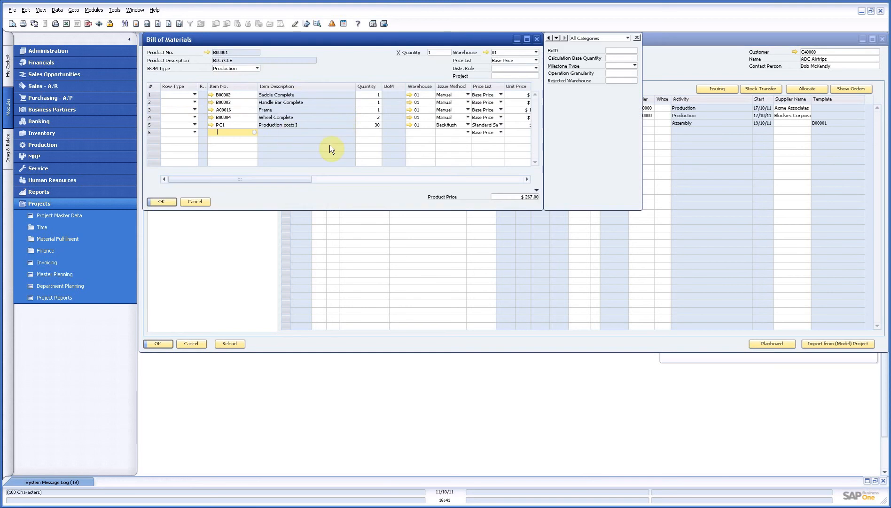
click(193, 202)
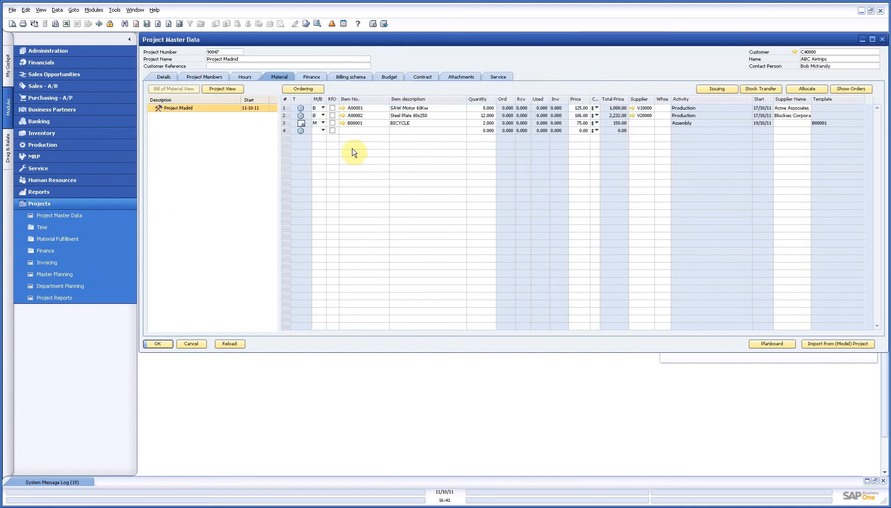
- Set the quantity of Steel Plate 80x250 to 20 and check the project's budget
click(485, 116)
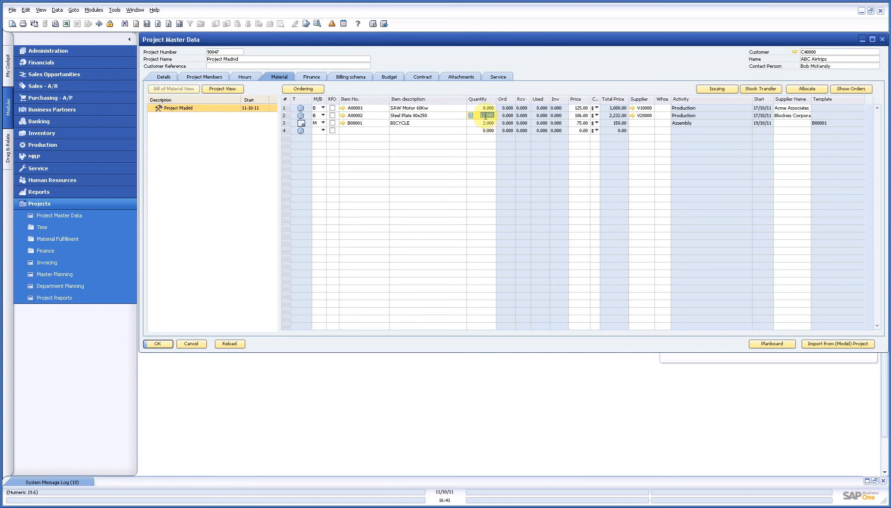
text(20)
key(Tab)
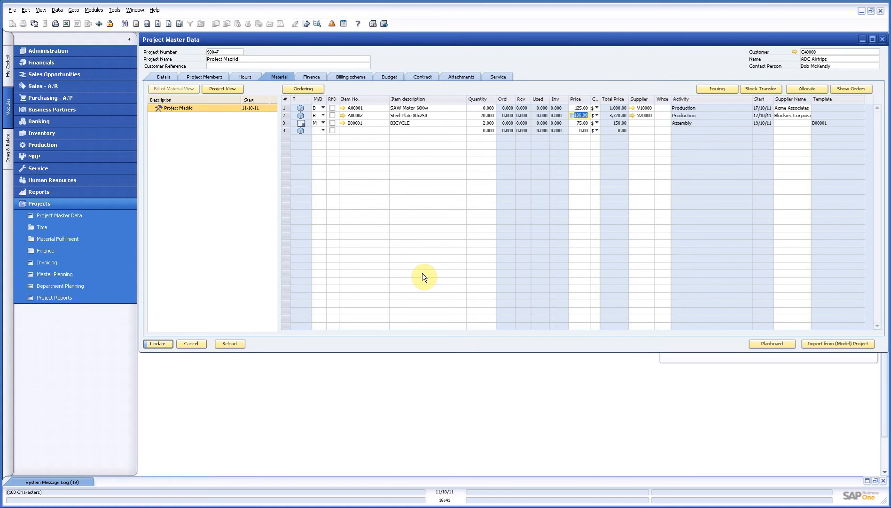
click(384, 79)
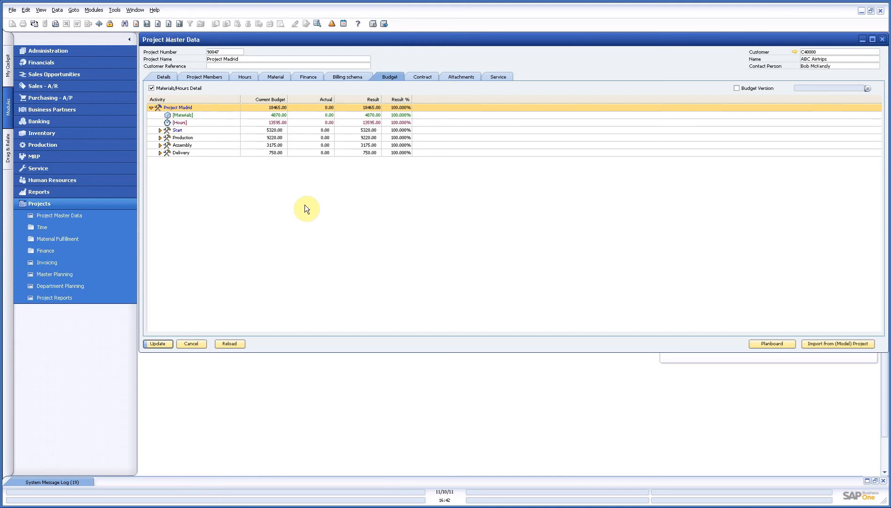
- Save the project, open its planboard and maximize the master planning with the scheduled Project Madrid activities in view
click(788, 346)
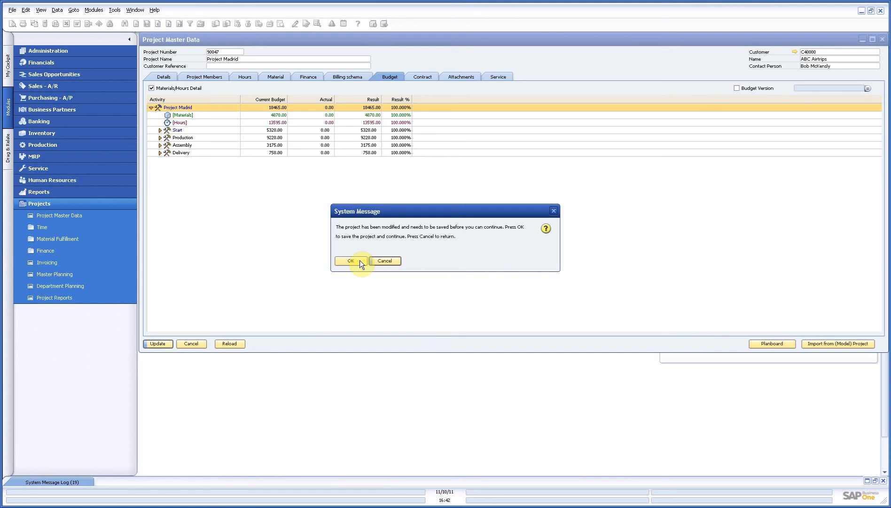
click(359, 261)
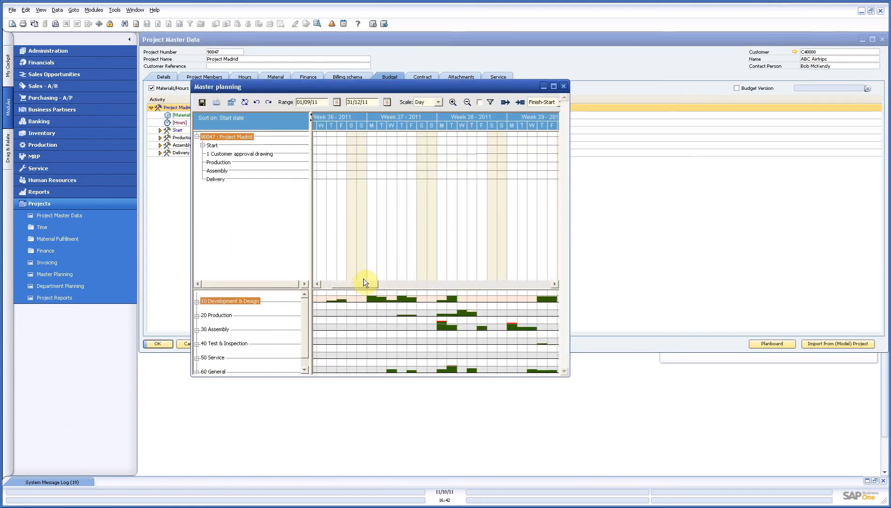
drag(360, 284, 425, 286)
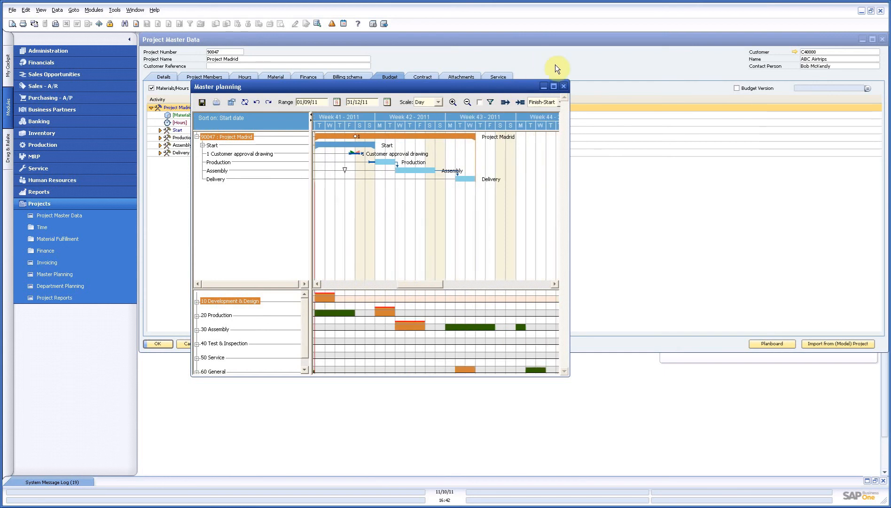
click(557, 89)
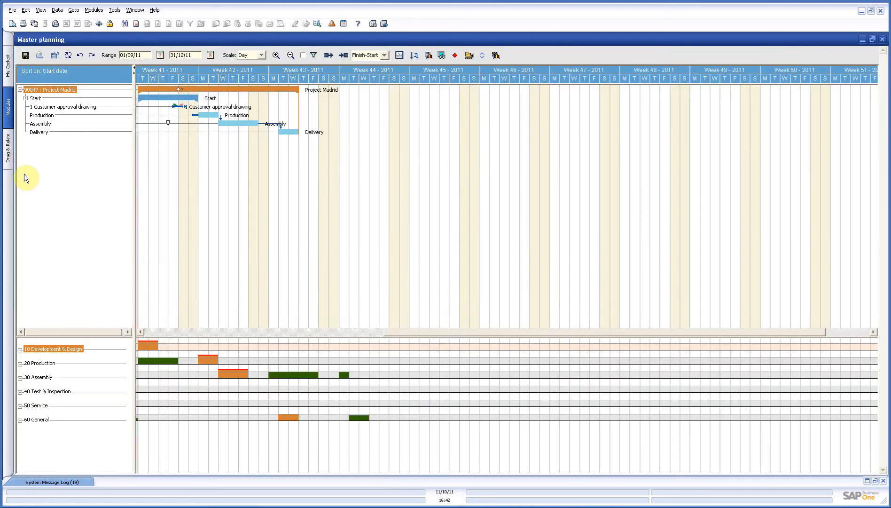
- Expand all activities under Project Madrid in the master planning, including the Engineering sub-activities
click(26, 98)
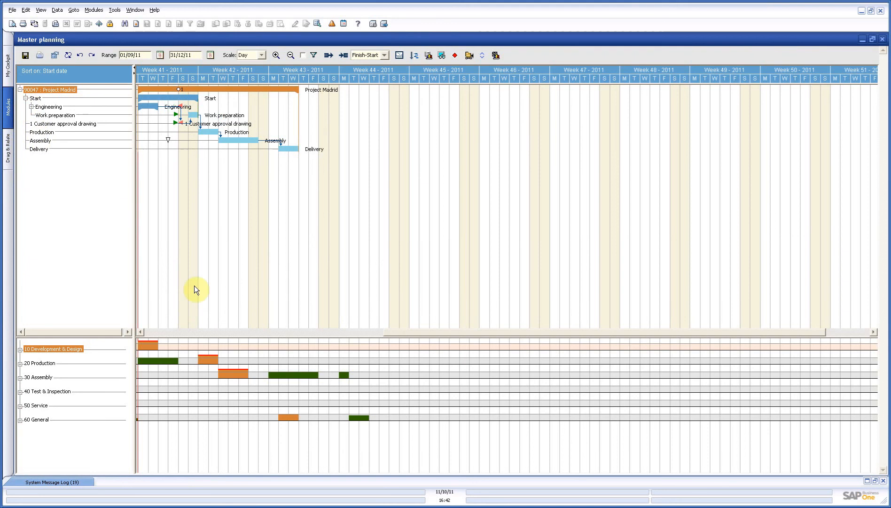
drag(451, 332, 420, 330)
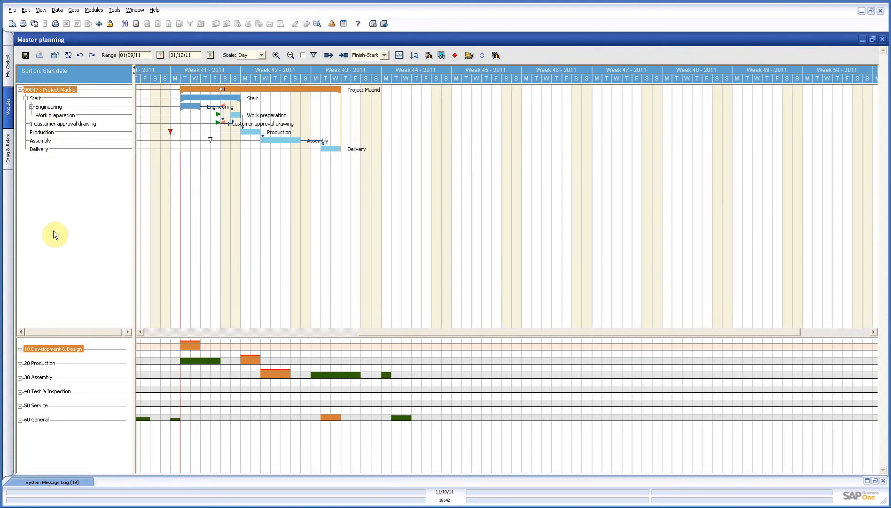
drag(442, 334, 299, 335)
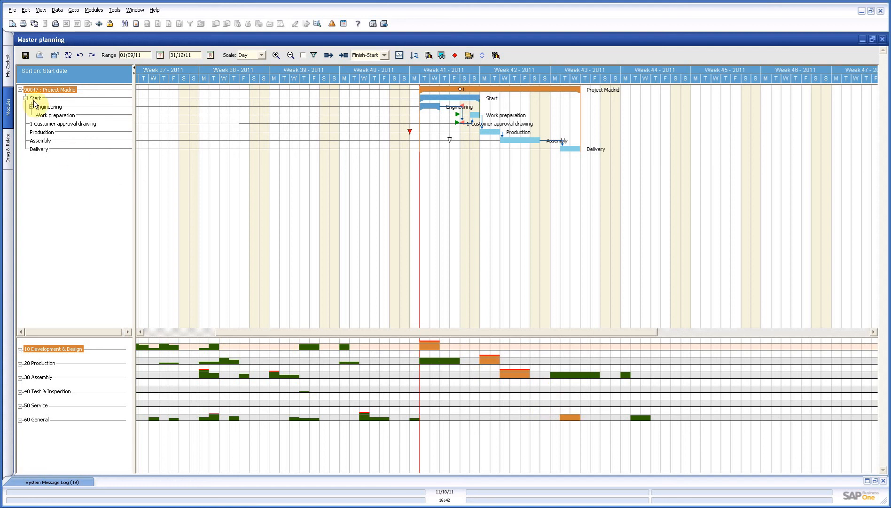
right_click(42, 89)
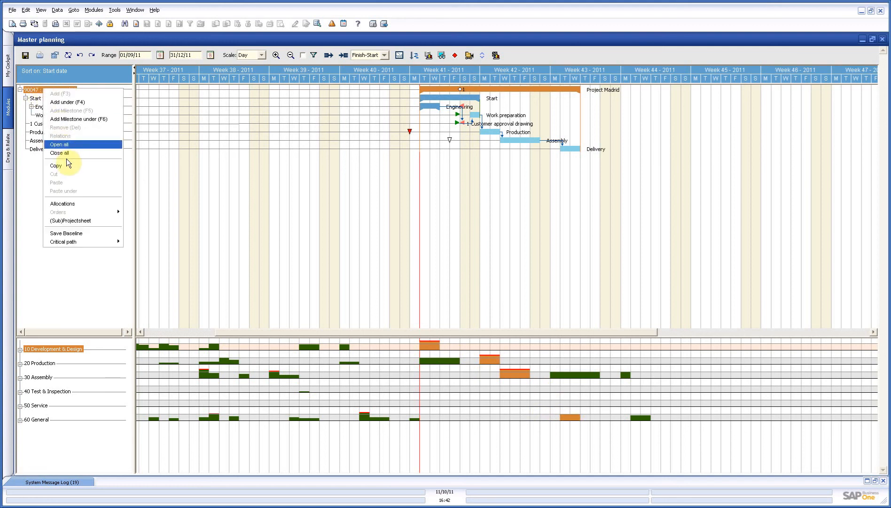
click(70, 145)
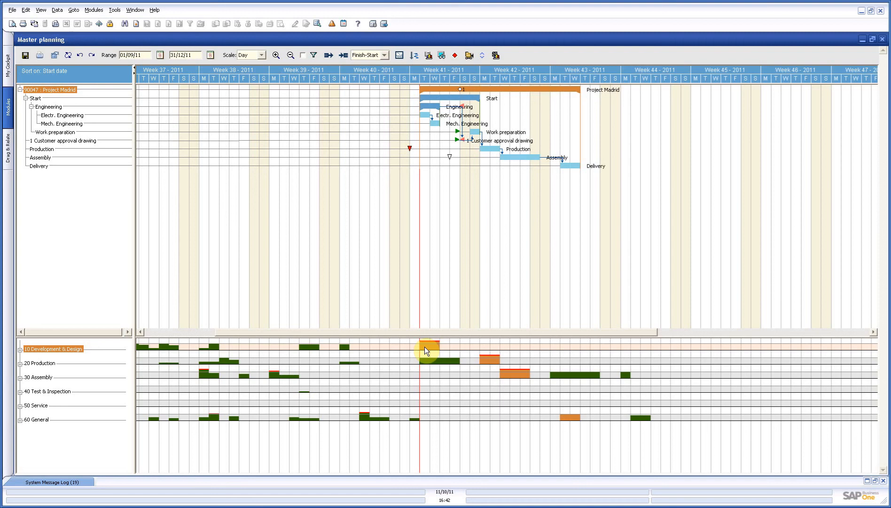
- Examine the resource capacity as figures on the Week scale, and return to the capacity bars on the Day scale
click(431, 57)
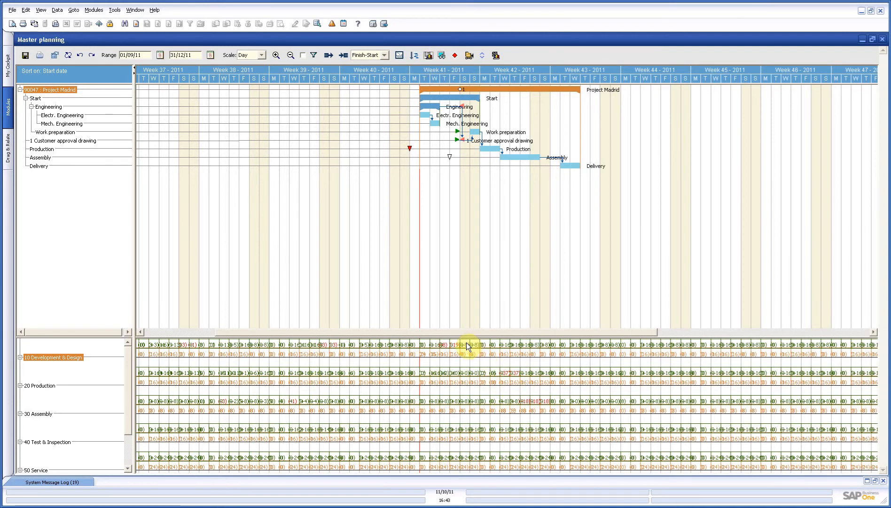
click(262, 57)
click(246, 72)
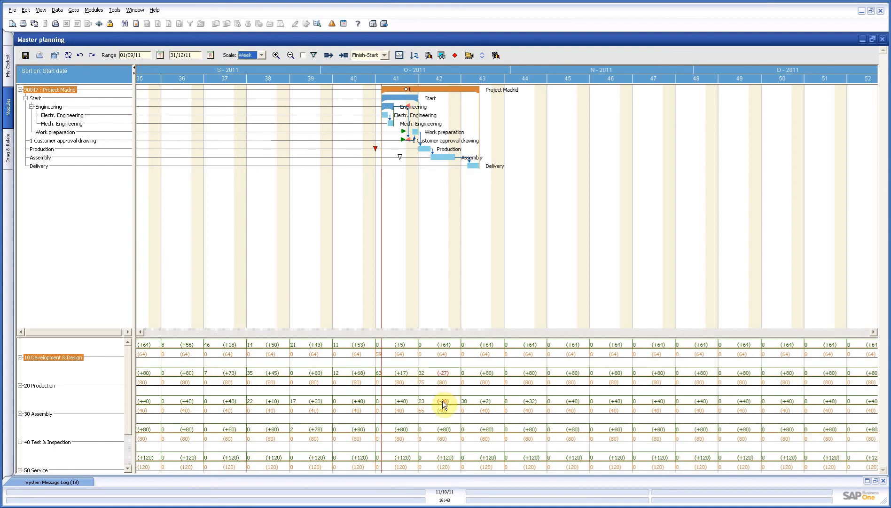
click(429, 55)
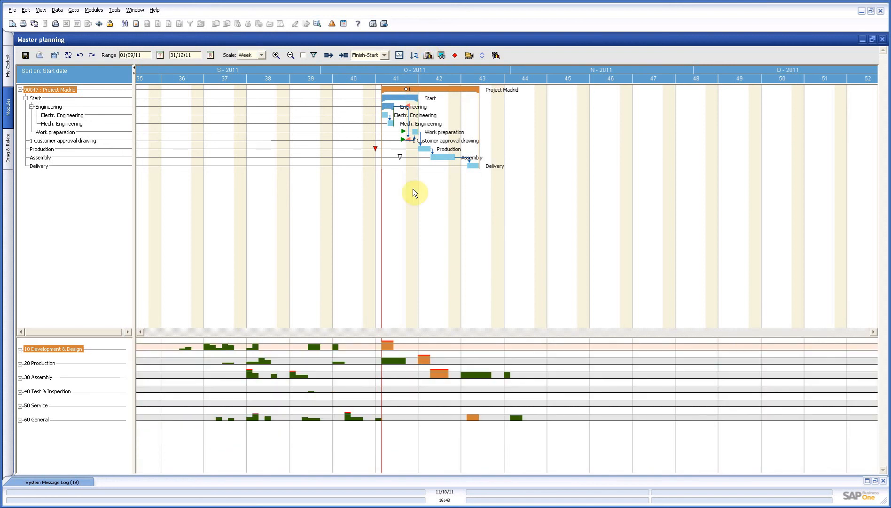
click(261, 55)
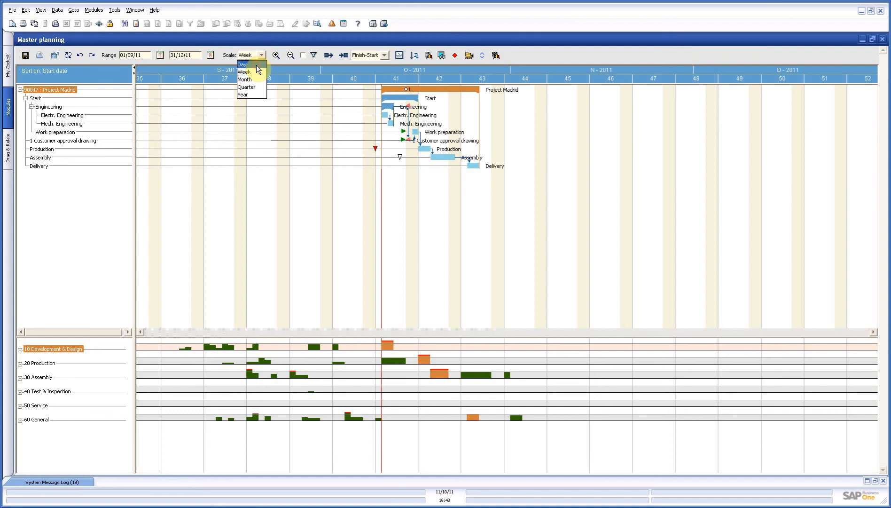
click(256, 64)
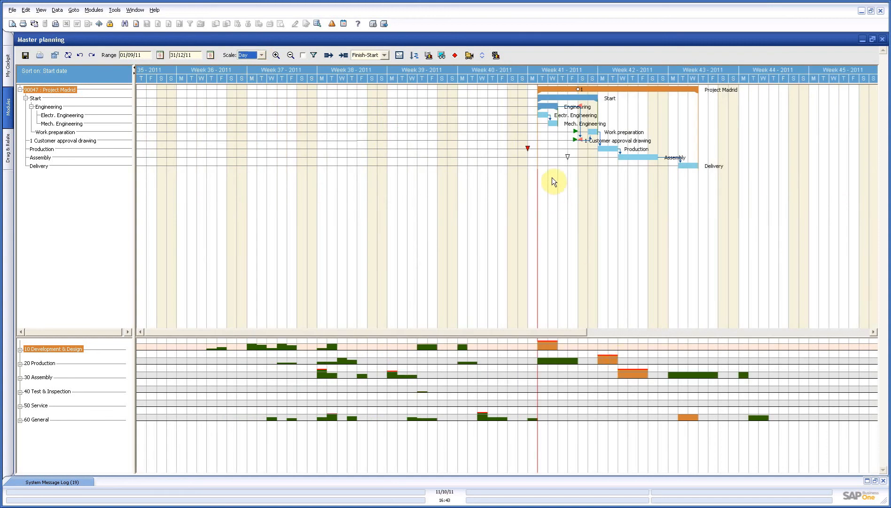
- Extend Electr. Engineering through Wednesday of week 41, and start Mech. Engineering on Thursday of week 41 so it spans until Monday of week 42
click(543, 118)
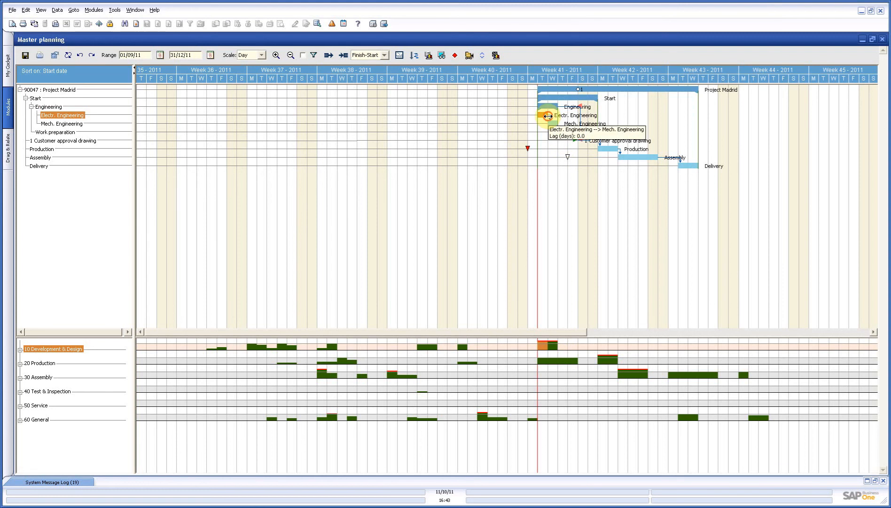
mouse_move(548, 116)
mouse_down()
mouse_move(580, 116)
mouse_move(557, 118)
mouse_up()
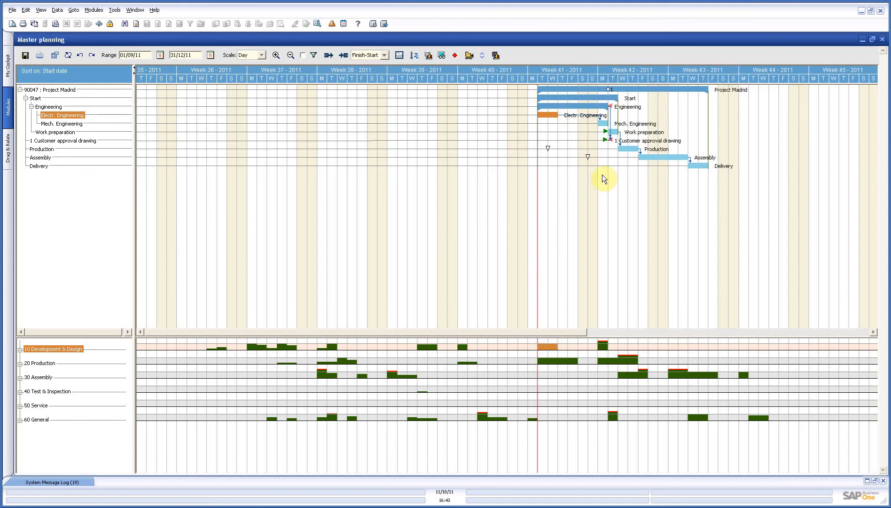
click(600, 124)
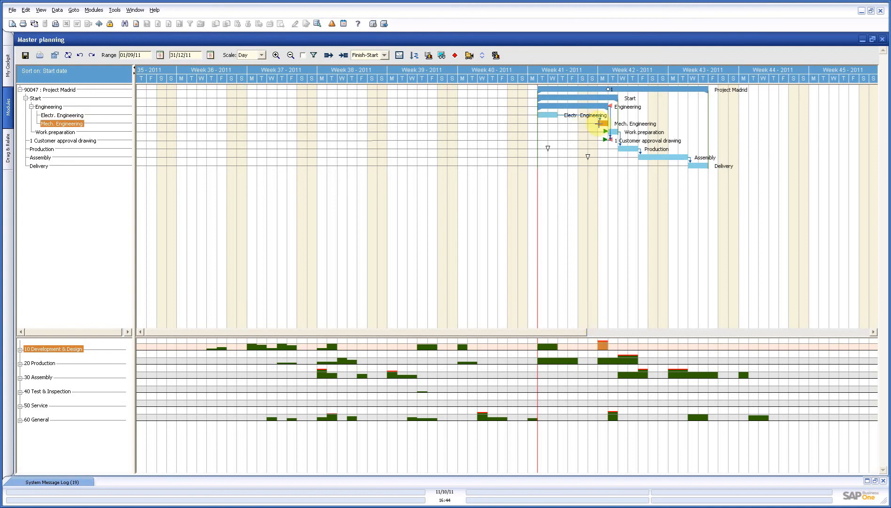
drag(598, 123, 559, 125)
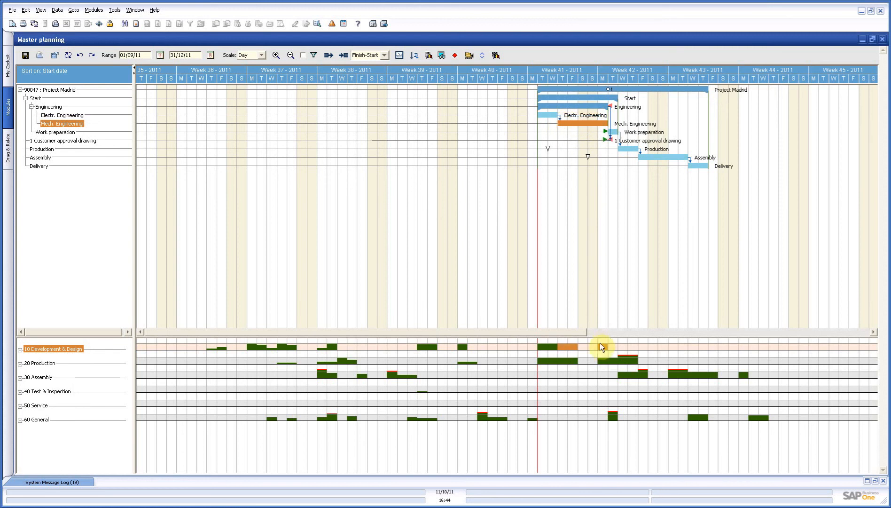
click(592, 106)
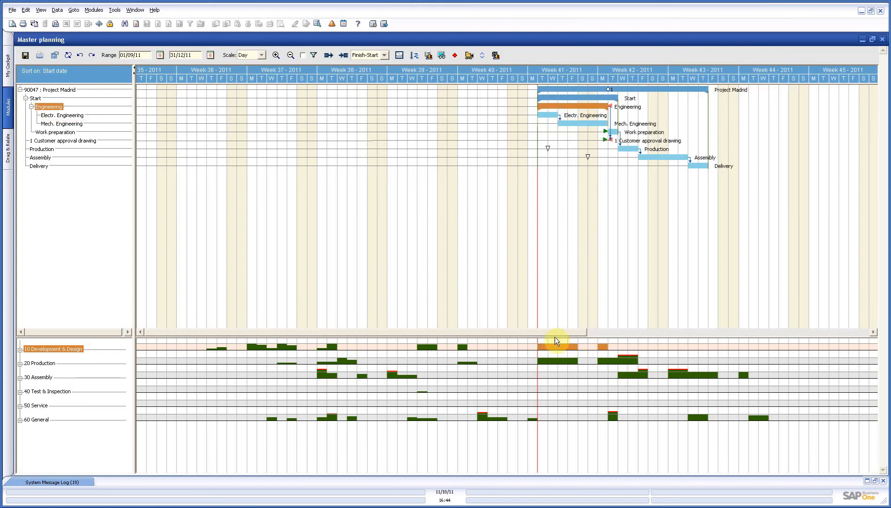
- Extend Work preparation through Wednesday of week 42 and Production through Friday of week 43
click(614, 132)
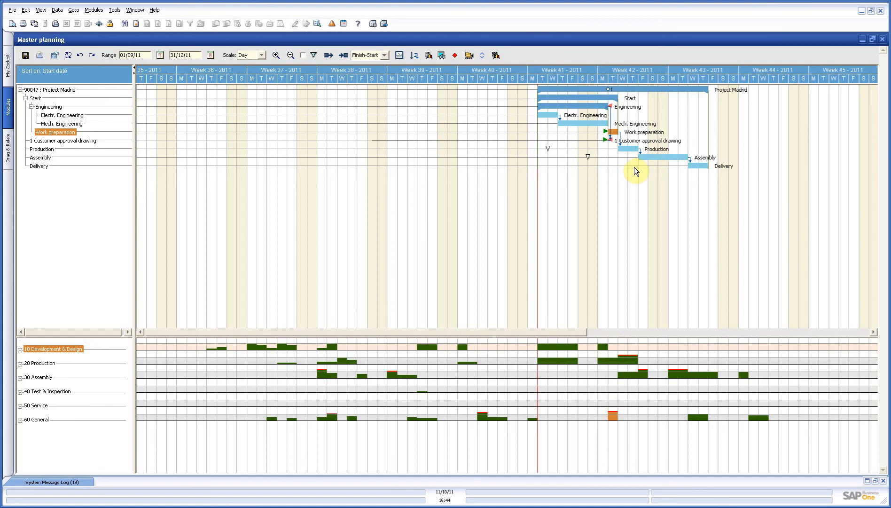
drag(617, 131, 633, 133)
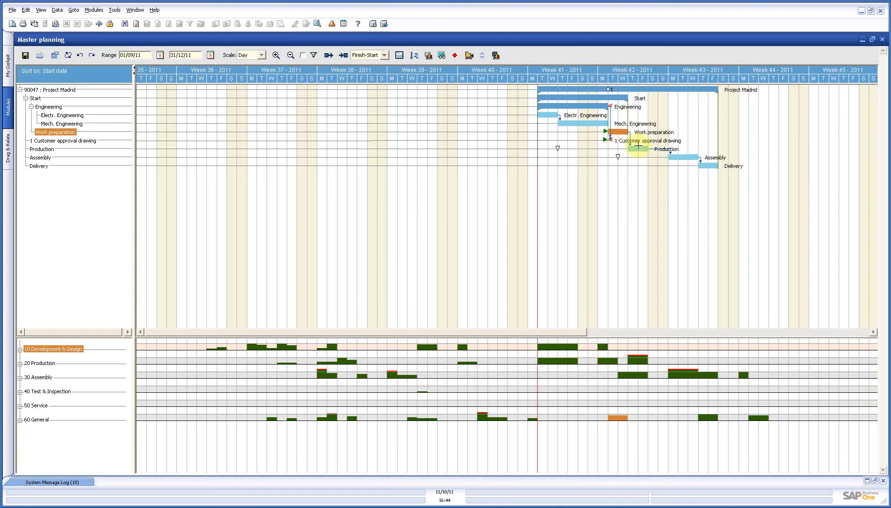
click(637, 148)
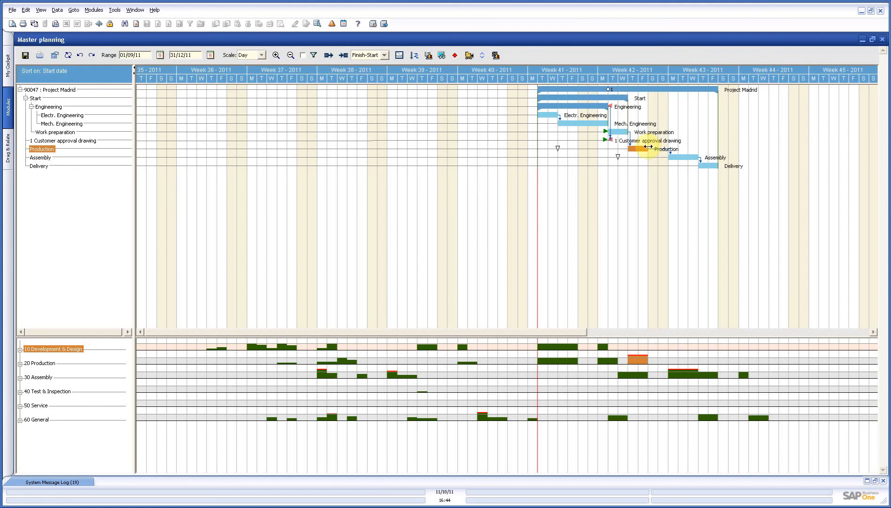
drag(649, 147, 721, 149)
- Lengthen Assembly and shift it one day so it runs from Tuesday of week 44 through Friday of week 45
click(744, 156)
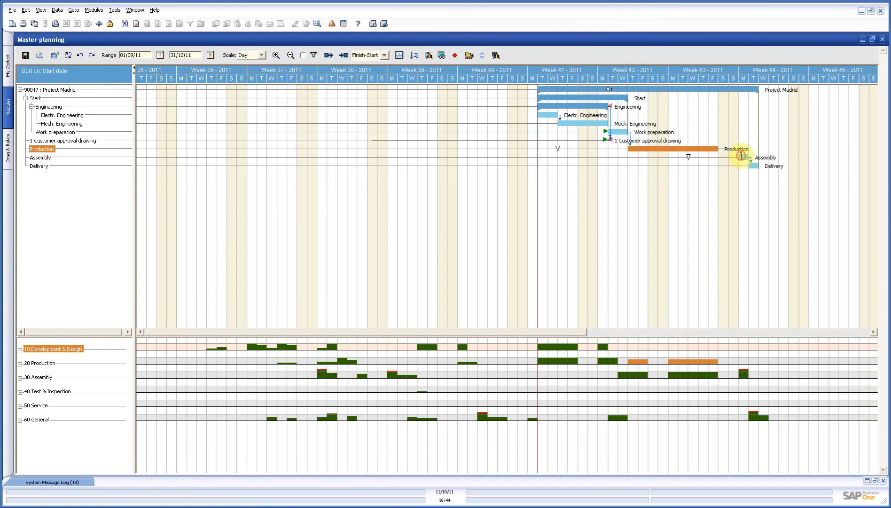
drag(748, 154, 830, 155)
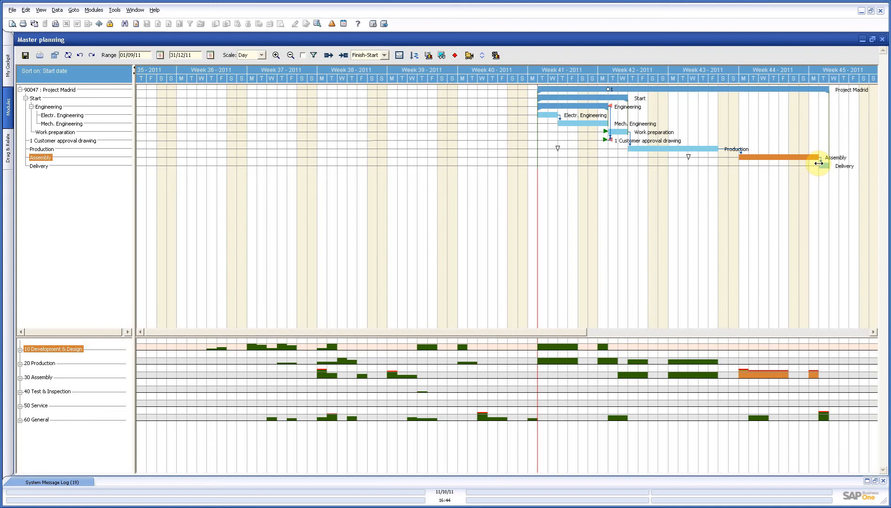
drag(818, 157, 849, 159)
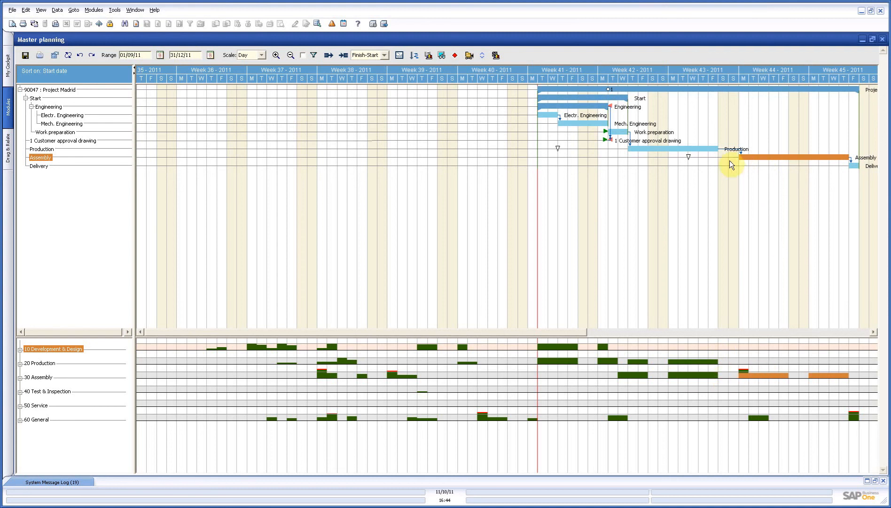
mouse_move(746, 157)
mouse_down()
mouse_move(776, 157)
mouse_move(759, 159)
mouse_up()
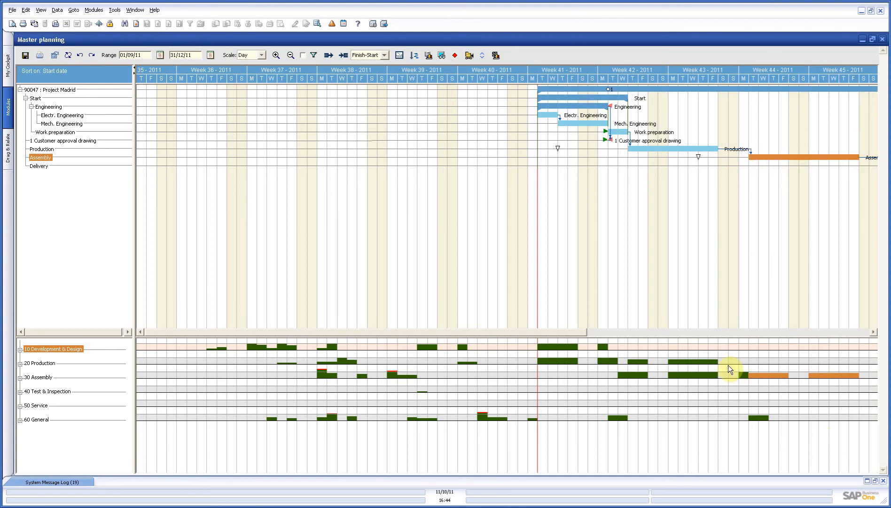
- Extend Delivery through Tuesday of week 46, check the whole project's capacity load, and save the planning
drag(516, 333, 575, 333)
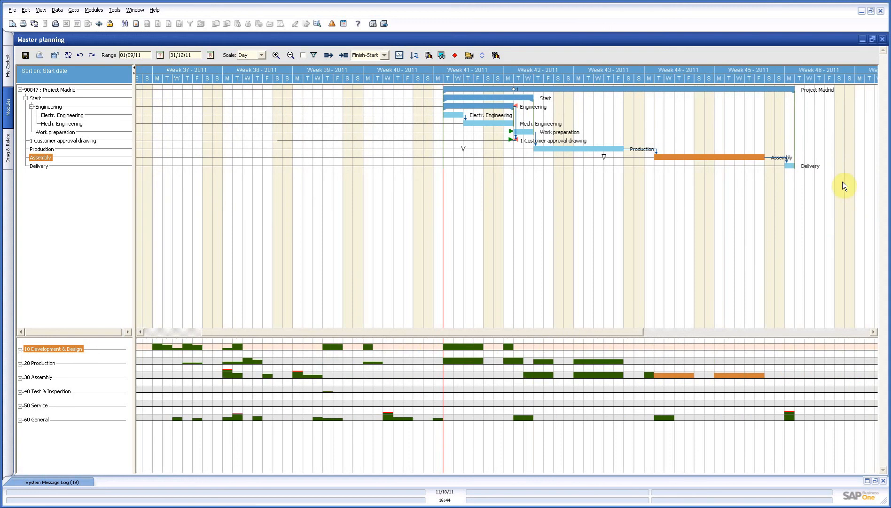
click(790, 166)
drag(795, 166, 807, 167)
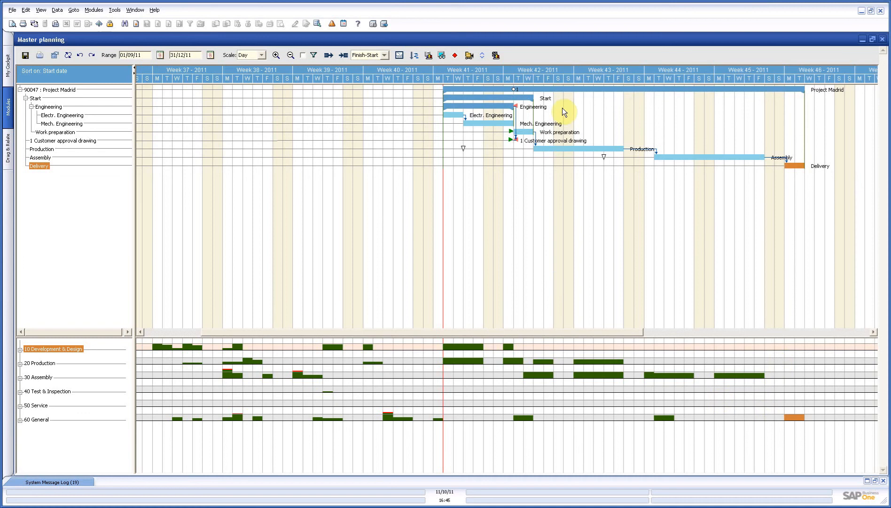
click(564, 88)
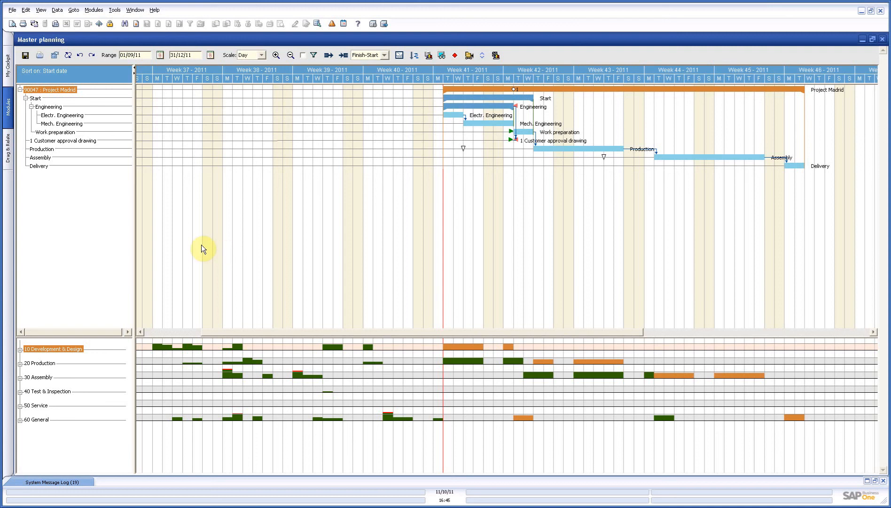
click(25, 55)
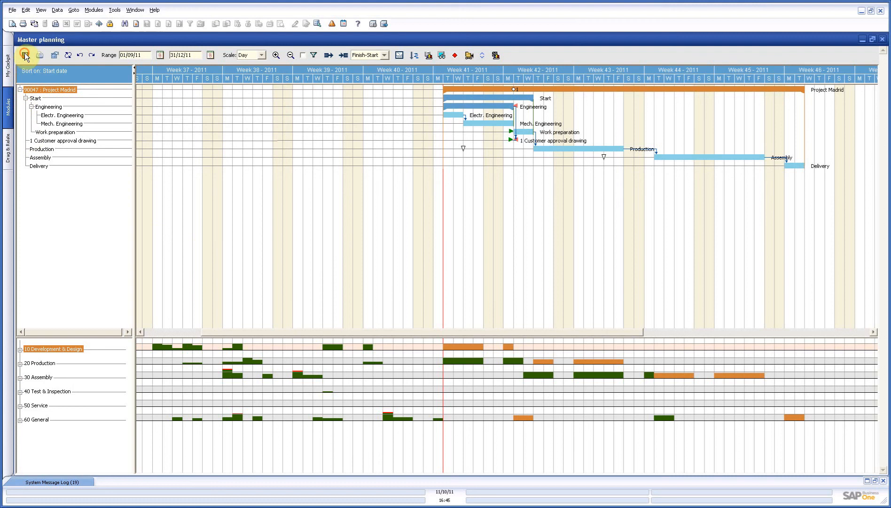